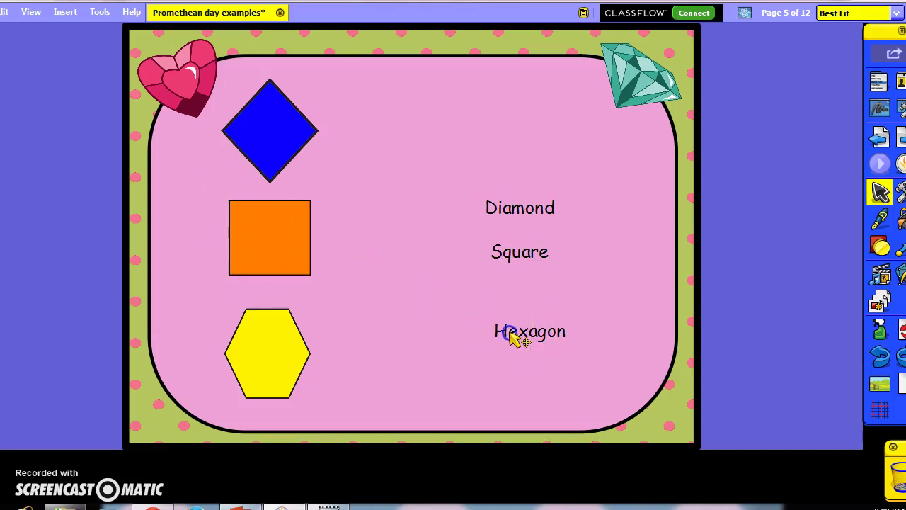
- Try moving the Hexagon label, then drop the Square label into the orange square to hear its beep
drag(510, 334, 249, 243)
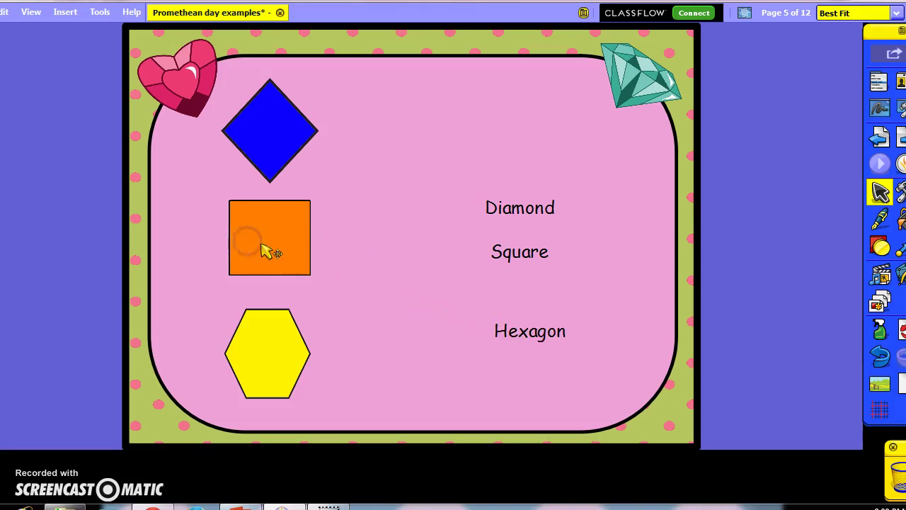
click(524, 334)
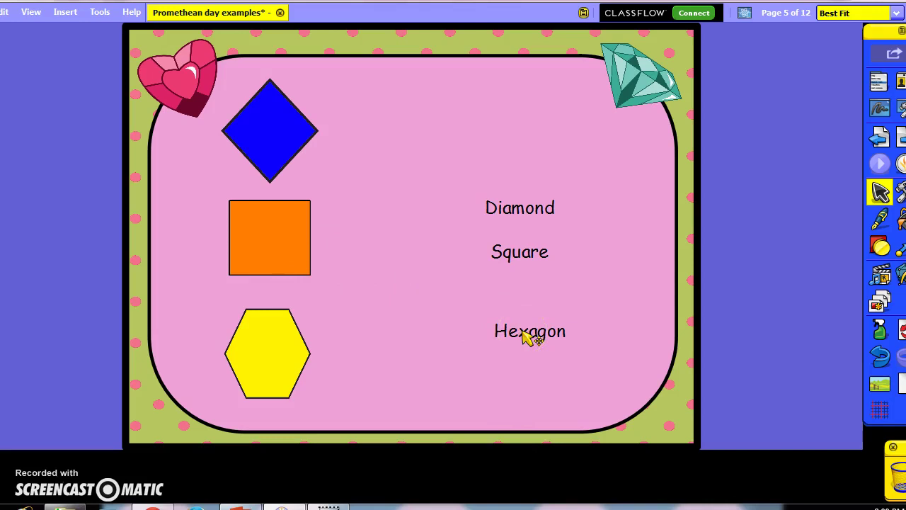
click(535, 259)
drag(539, 261, 282, 254)
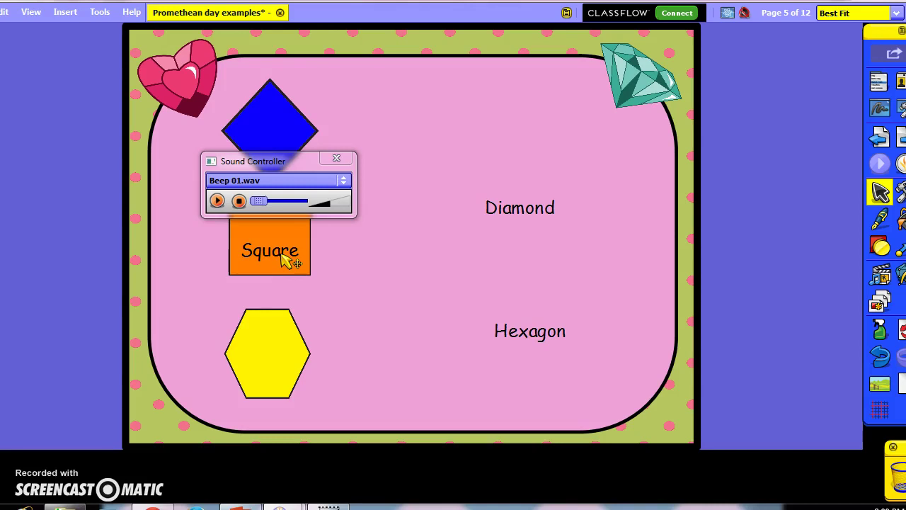
- Close the Beep 01.wav Sound Controller and return the Square label between Diamond and Hexagon
click(336, 158)
click(280, 252)
drag(280, 251, 535, 269)
click(266, 127)
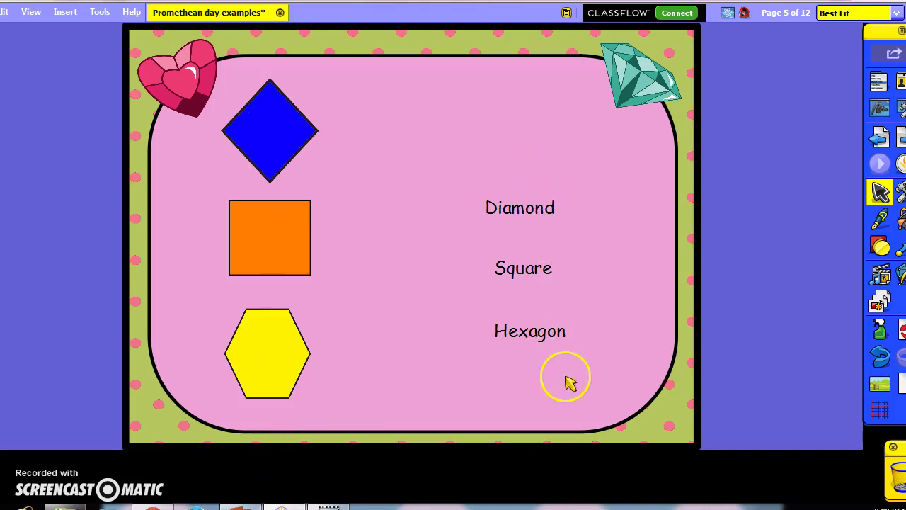
- Select the blue diamond and show its Container properties in the Property Browser, collapsing Label
mouse_move(7, 120)
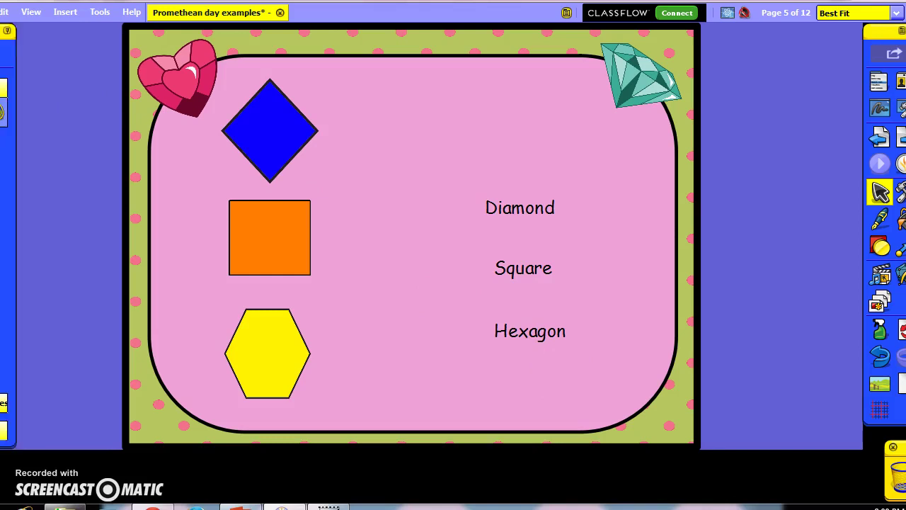
click(285, 135)
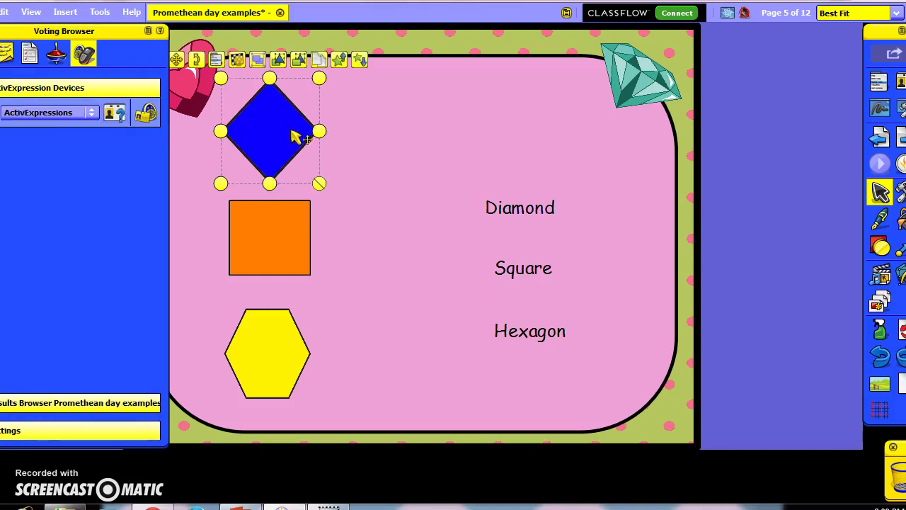
click(29, 53)
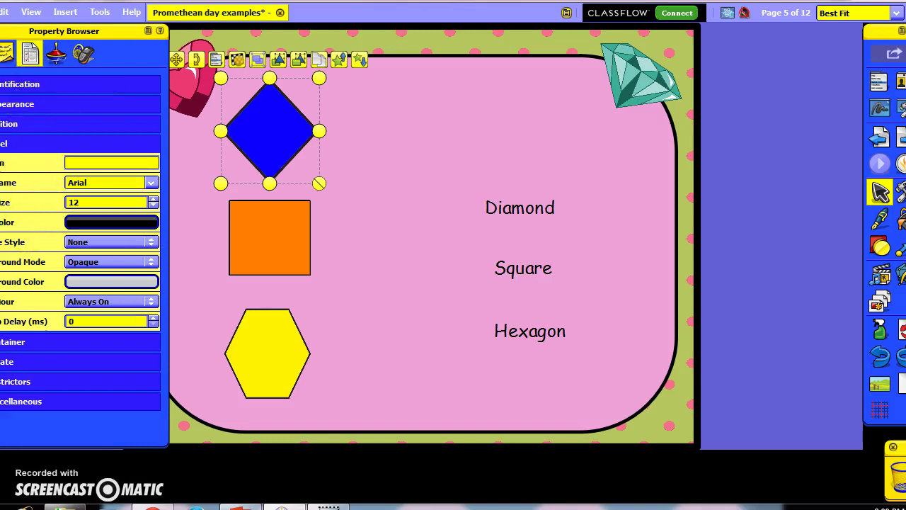
click(7, 143)
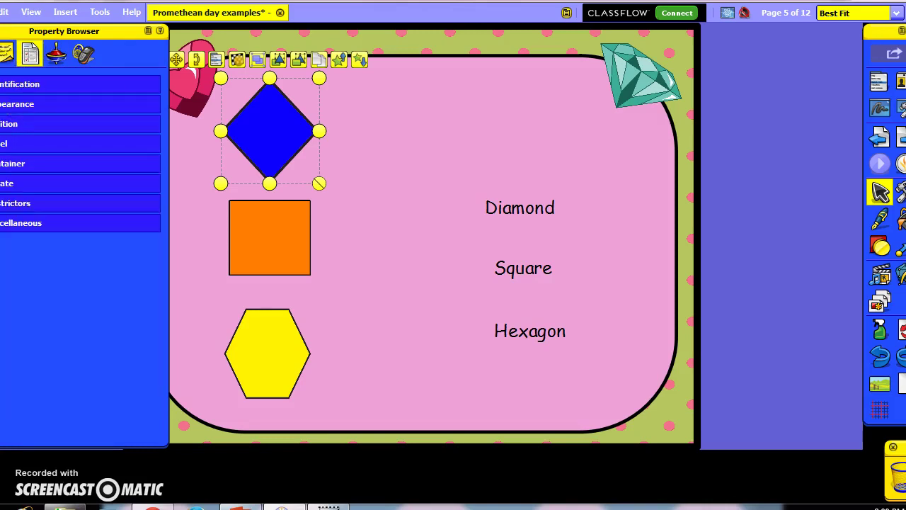
click(12, 164)
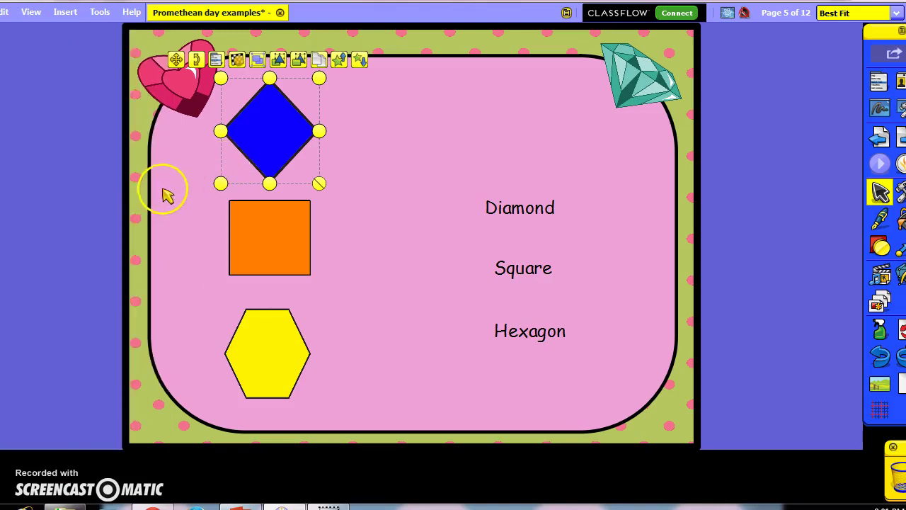
- Set the blue diamond's Contain option to Specific Object
mouse_move(2, 191)
click(150, 183)
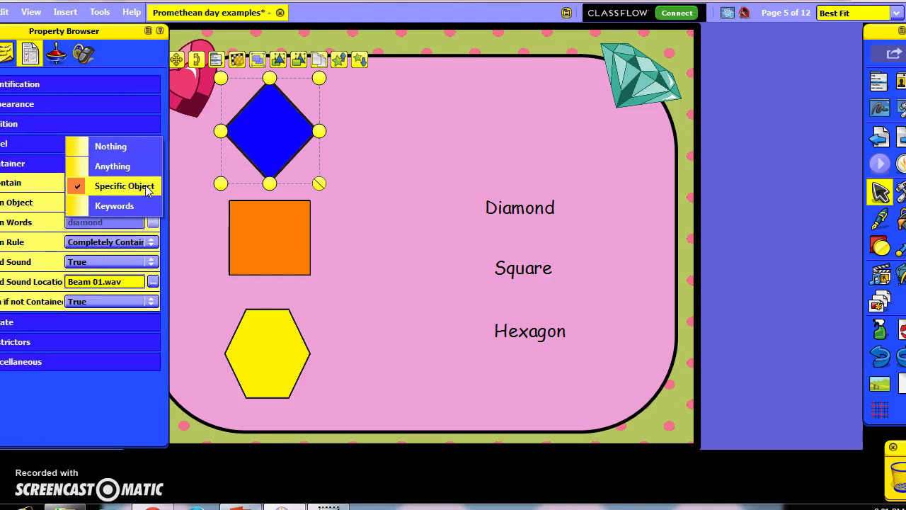
click(141, 186)
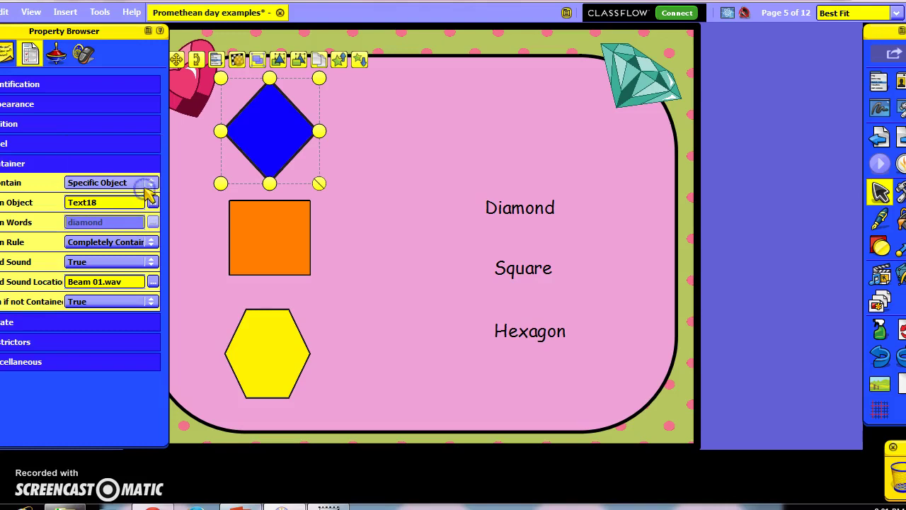
- Browse the page objects in Select Object and pick Text18, the Diamond label
click(153, 203)
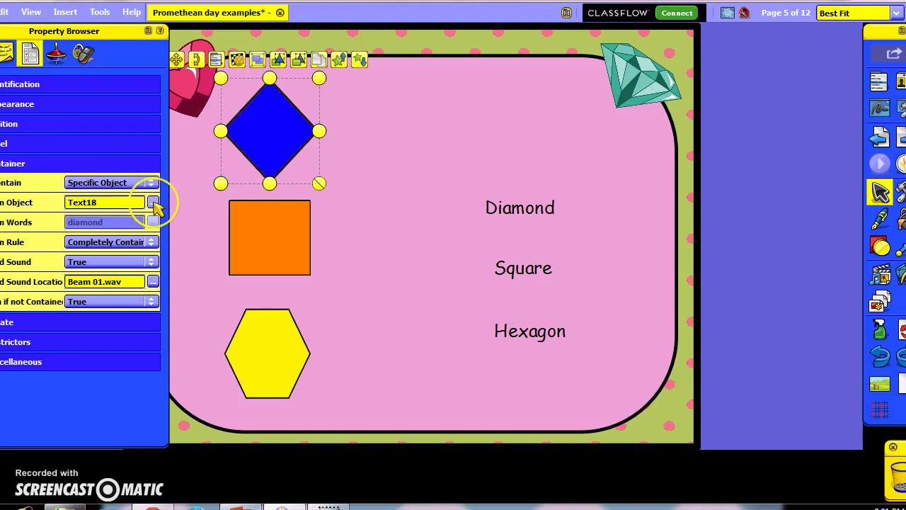
click(153, 204)
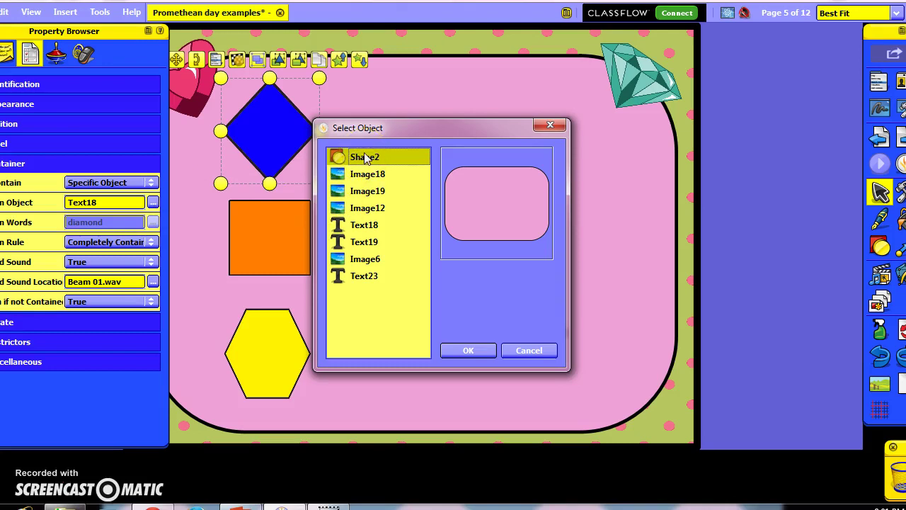
click(361, 175)
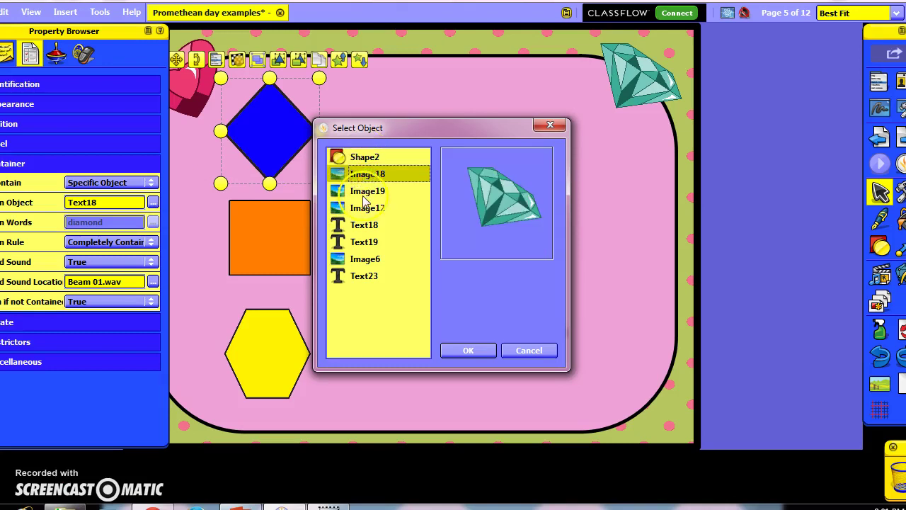
click(363, 195)
click(361, 208)
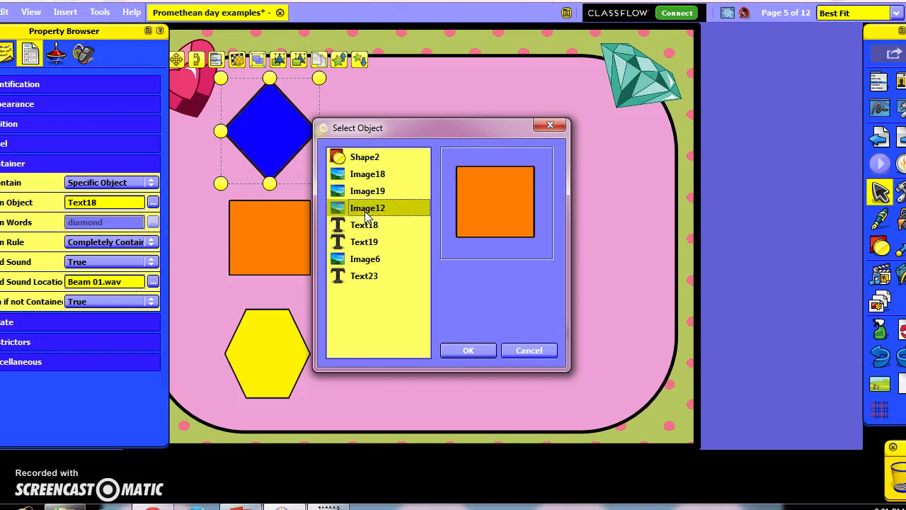
click(367, 225)
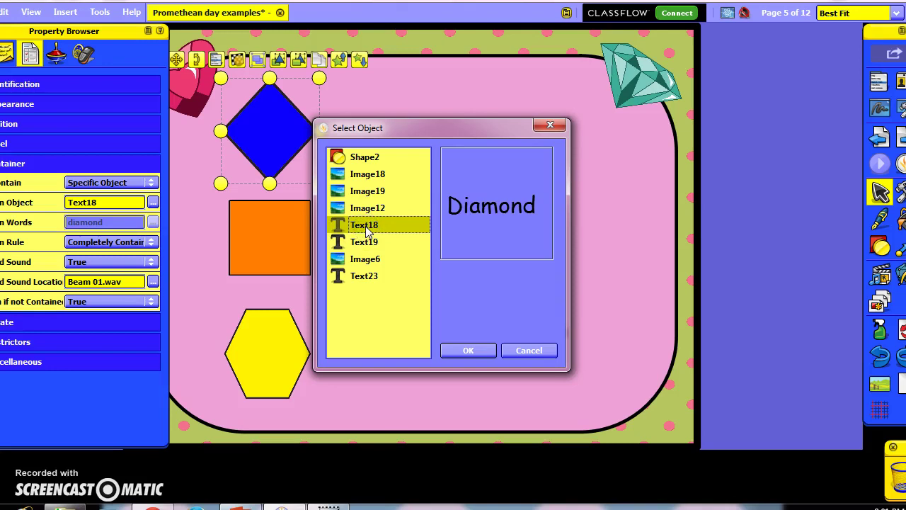
- Confirm Text18, keeping the Completely Contained rule and Sound set to True
click(465, 348)
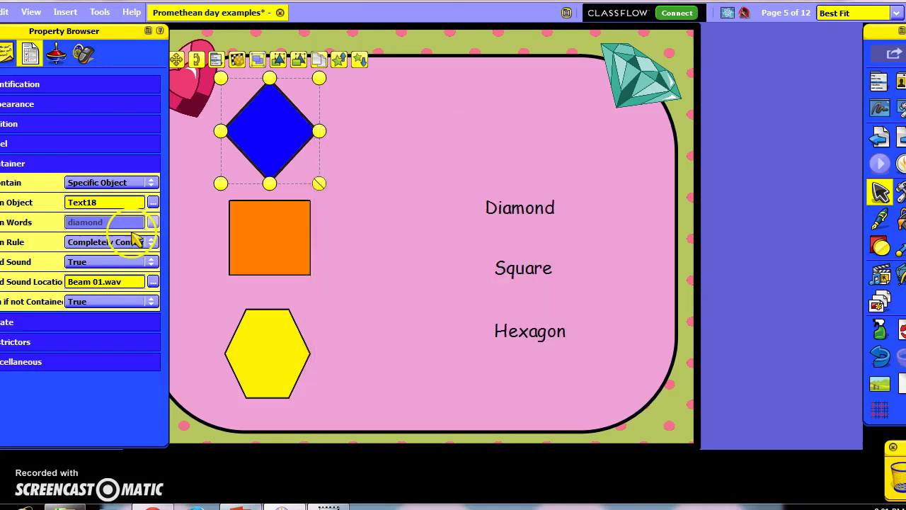
click(151, 242)
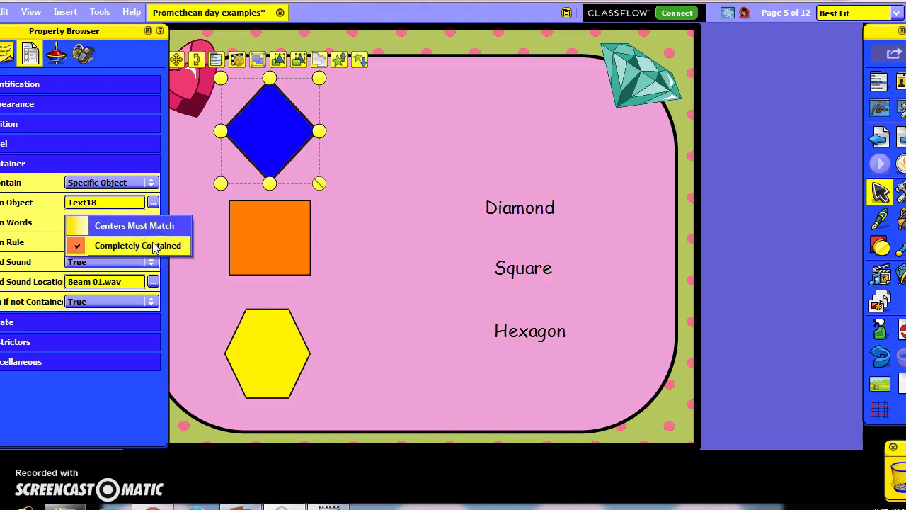
click(154, 229)
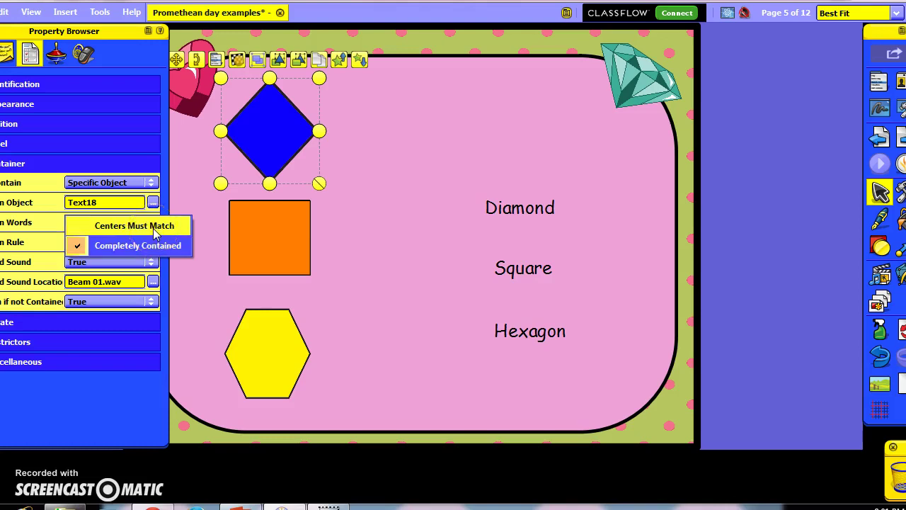
click(153, 240)
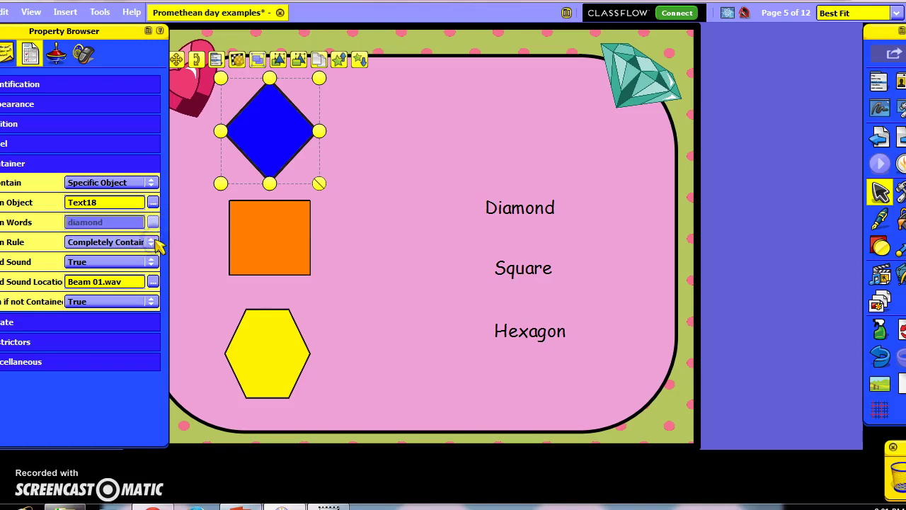
click(155, 262)
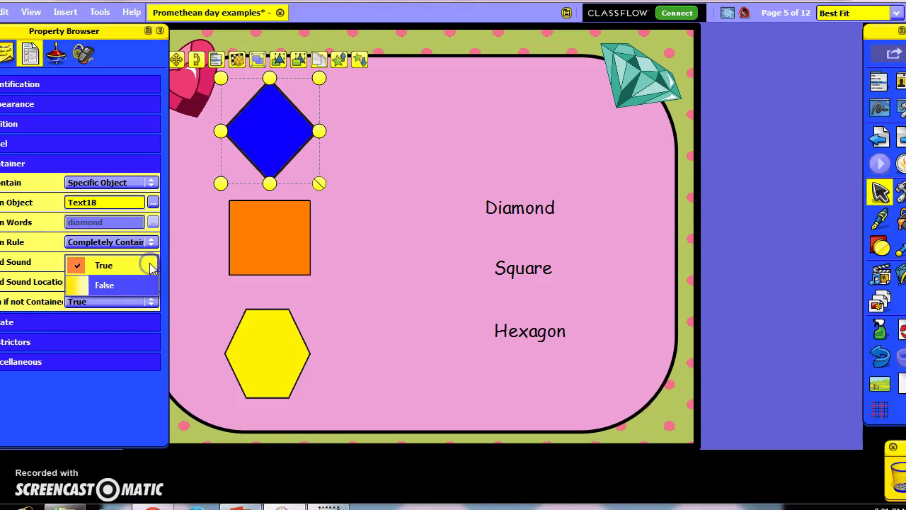
click(151, 262)
- Load Ricochet.wav from Sounds > Effects as the diamond's container sound
click(154, 282)
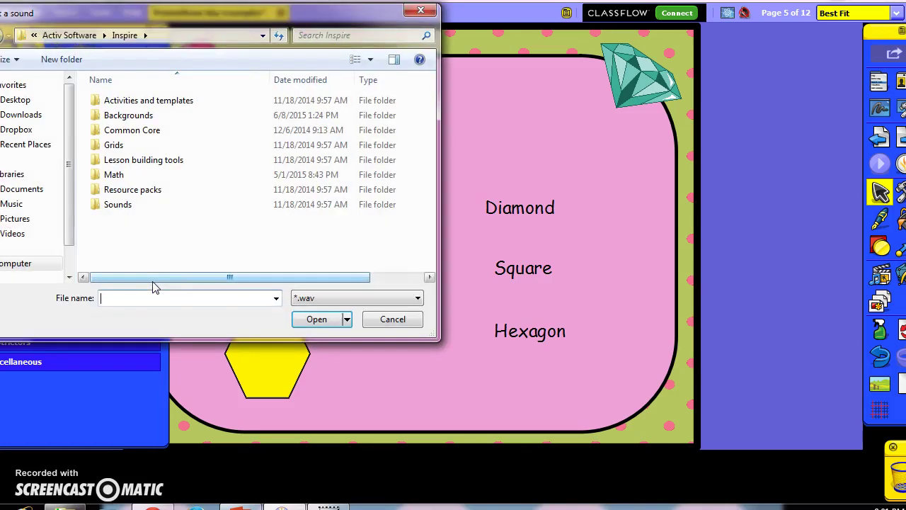
double_click(158, 206)
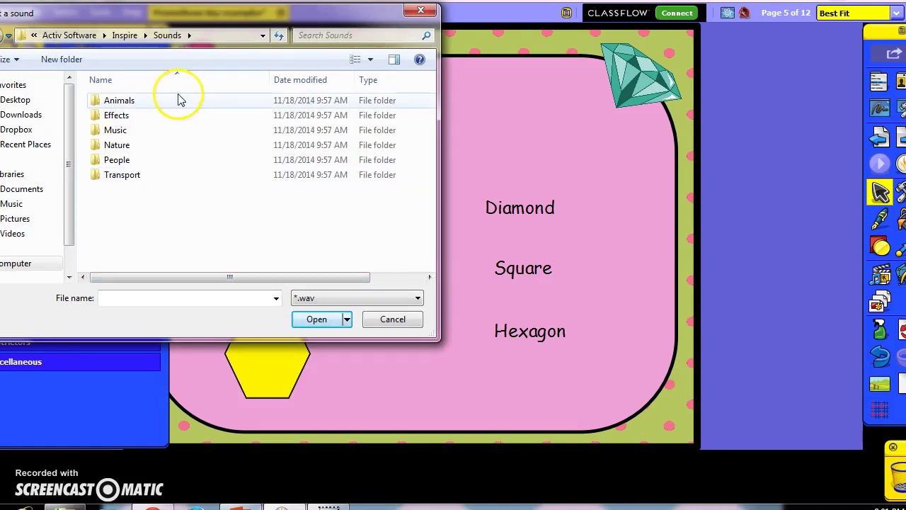
double_click(179, 115)
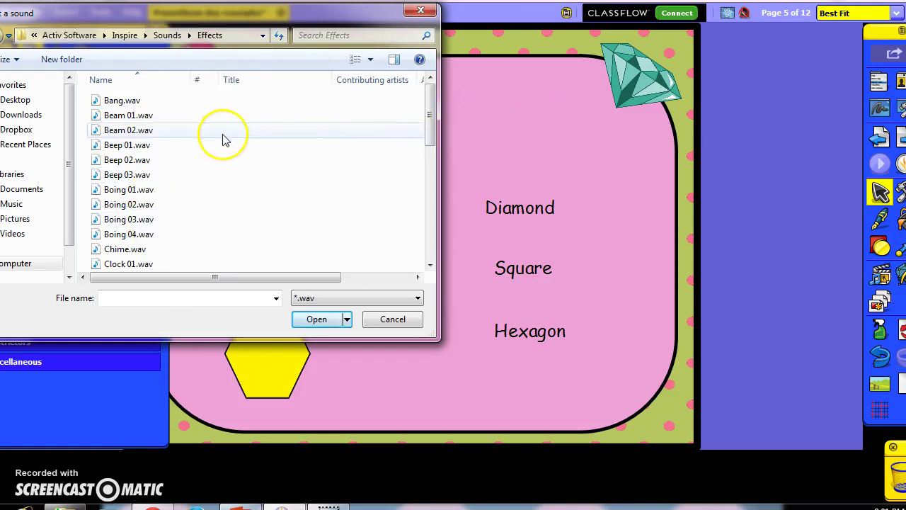
drag(430, 121, 425, 253)
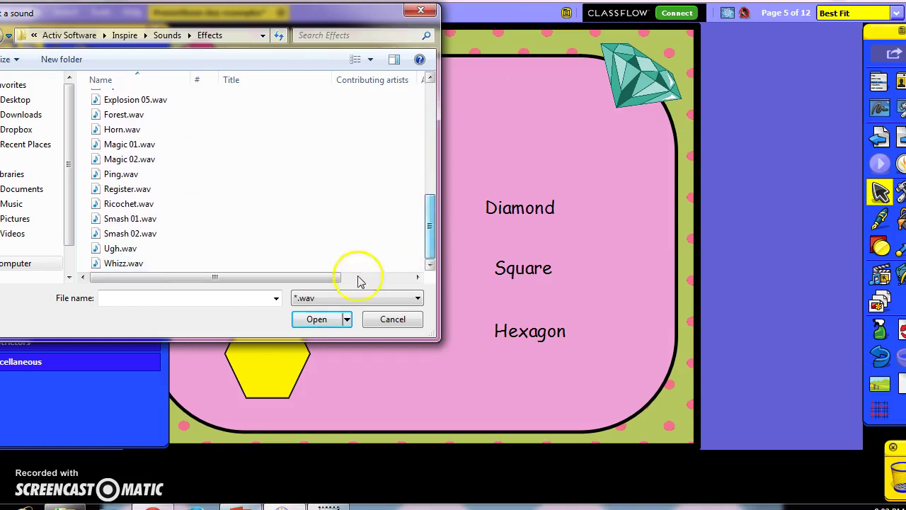
click(186, 204)
click(320, 320)
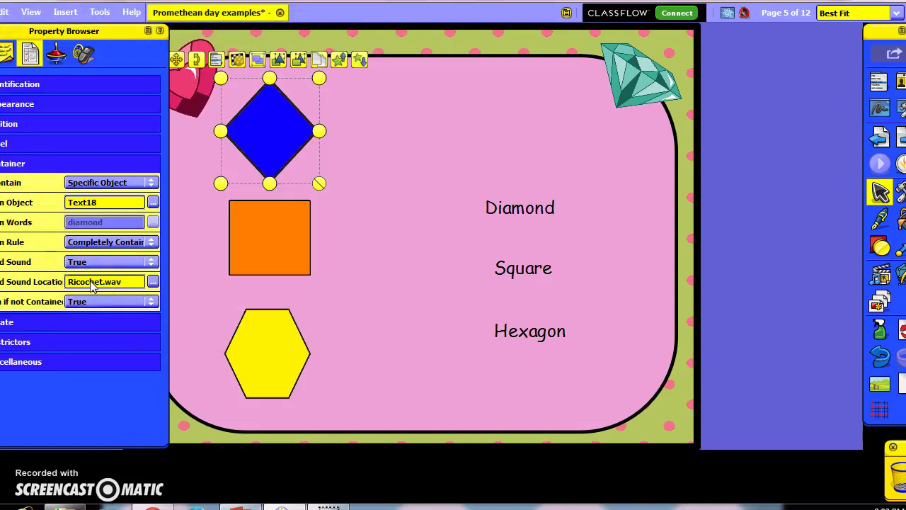
- Keep the diamond's last container option True, then select and test-drag the orange square
click(150, 301)
click(147, 305)
click(429, 258)
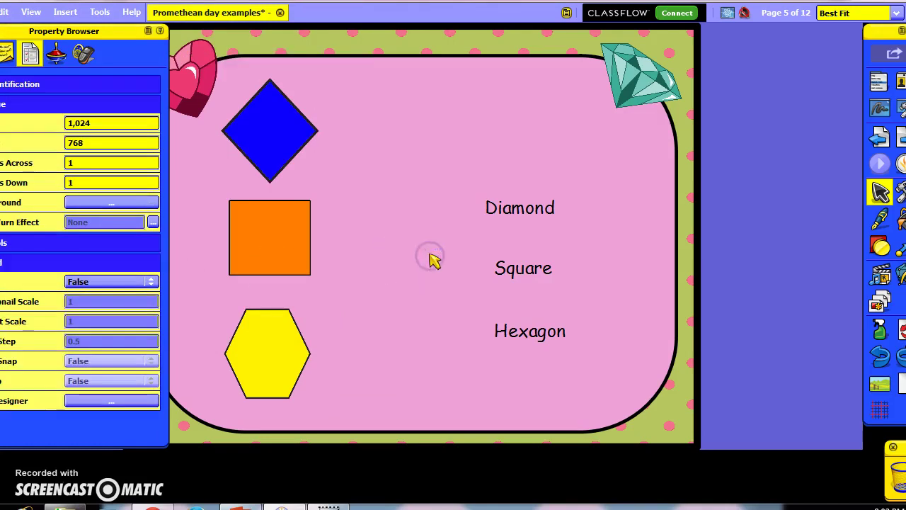
click(295, 253)
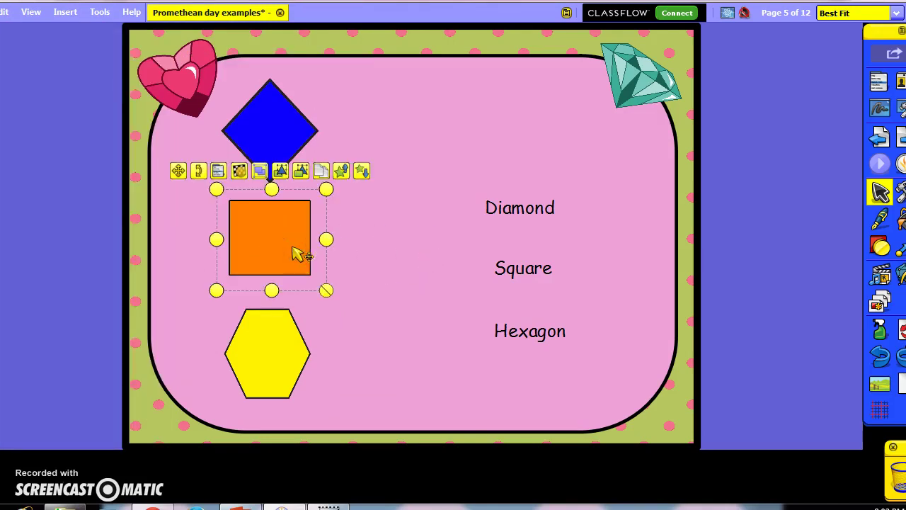
drag(294, 253, 223, 228)
- Set the orange square's contained object to Text19, the Square label
mouse_move(5, 212)
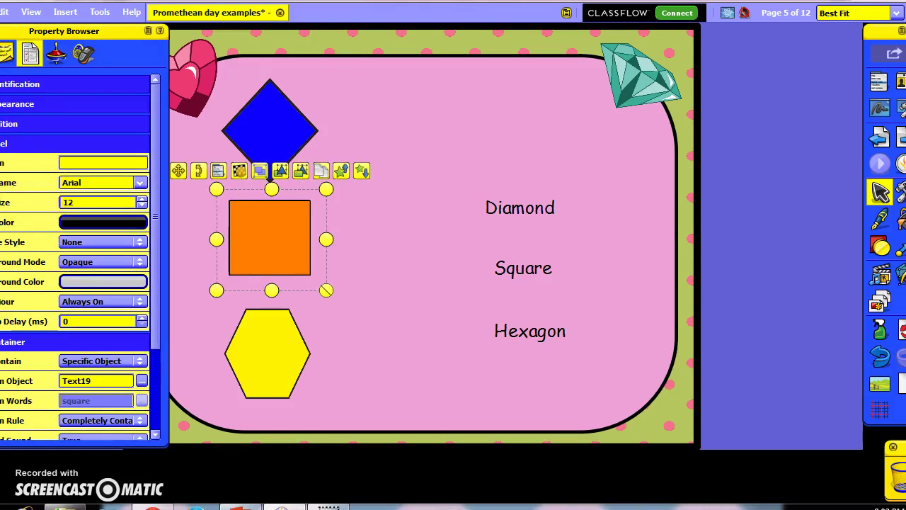
click(10, 143)
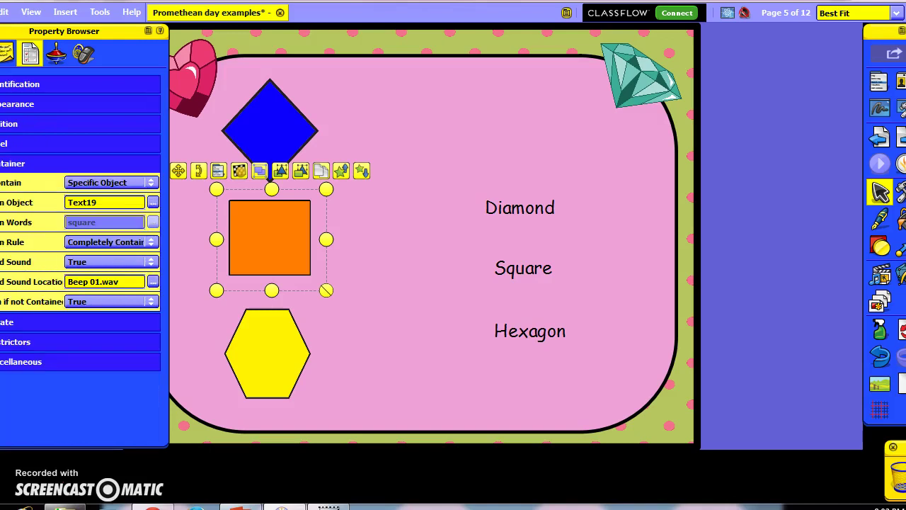
click(153, 203)
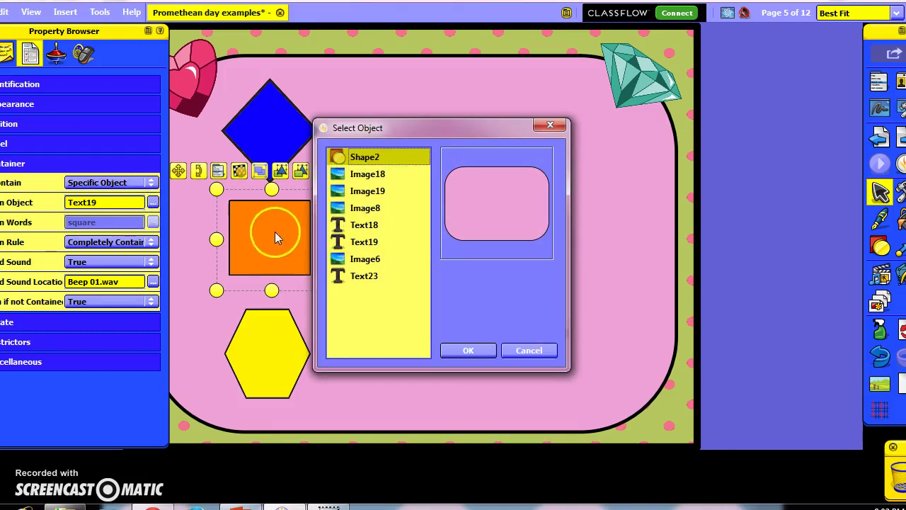
click(365, 243)
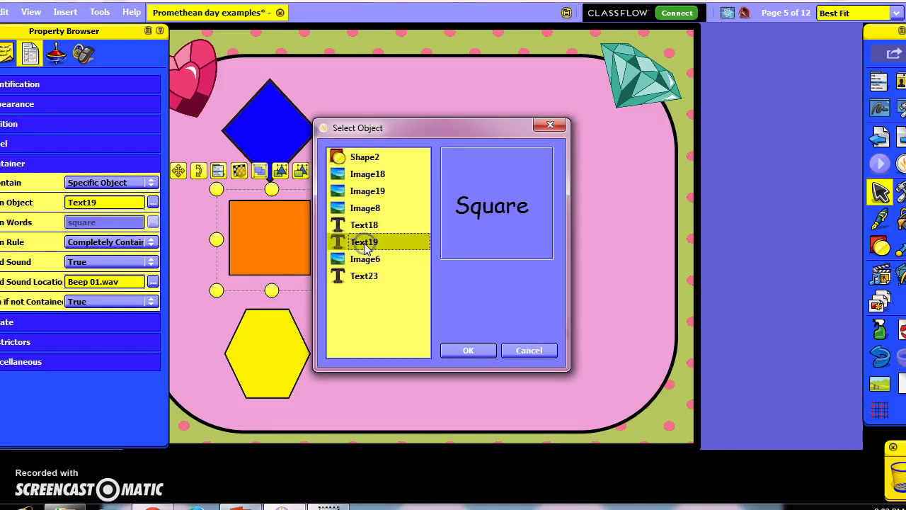
click(455, 349)
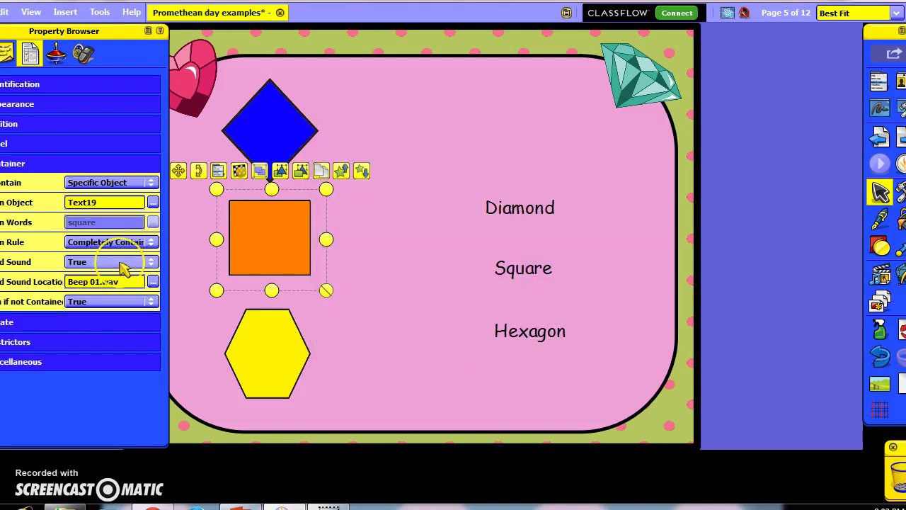
- Replace the square's Beep 01.wav sound with Explosion 01.wav
click(153, 282)
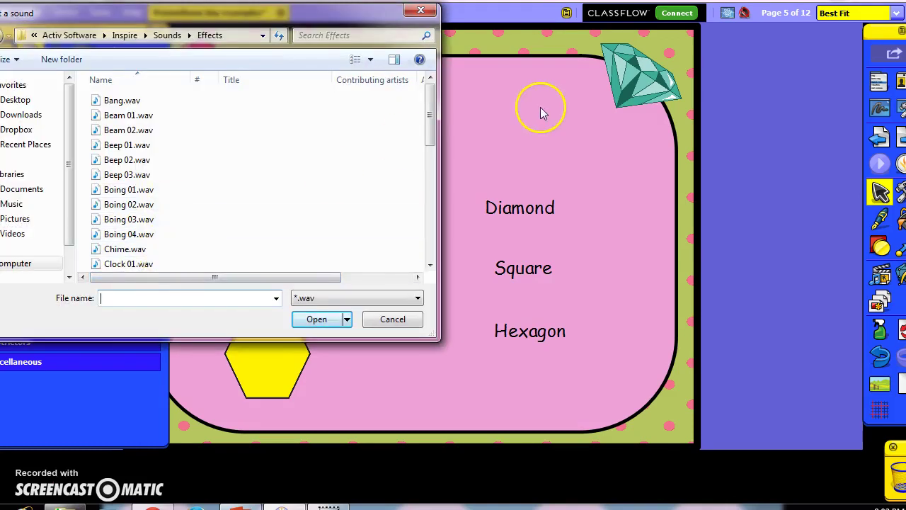
drag(429, 115, 430, 175)
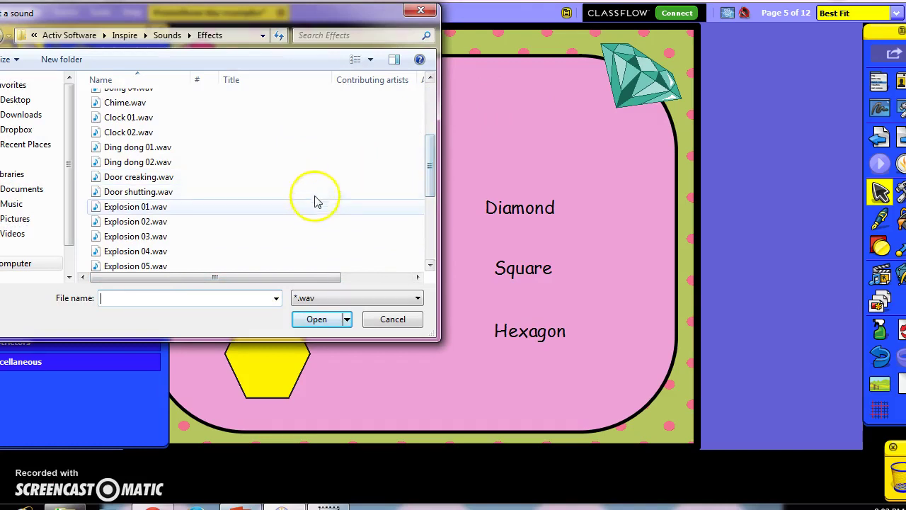
click(315, 206)
click(318, 319)
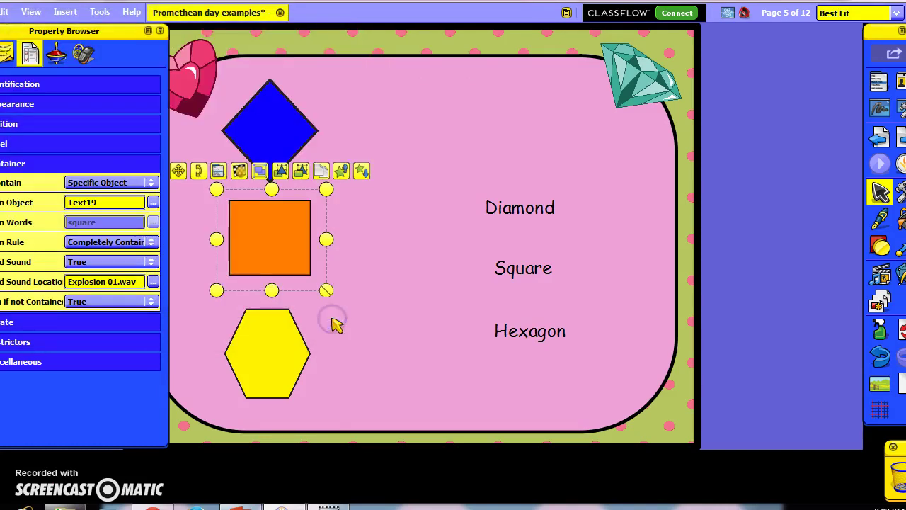
- Set the yellow hexagon's contained object to Text23, the Hexagon label, then deselect it
click(264, 361)
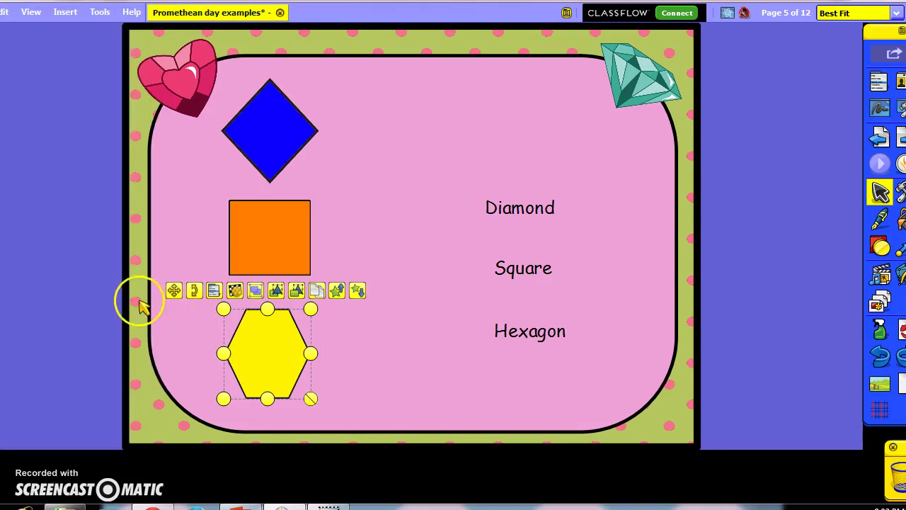
mouse_move(4, 305)
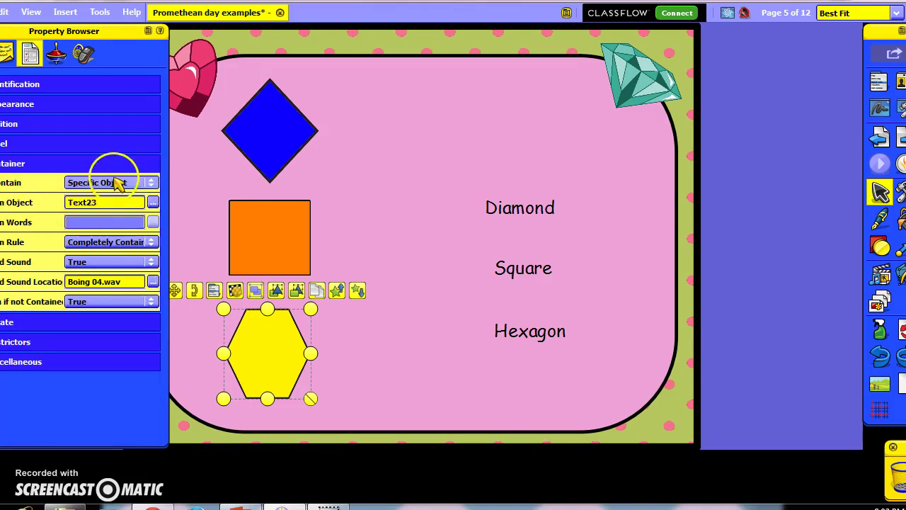
click(153, 202)
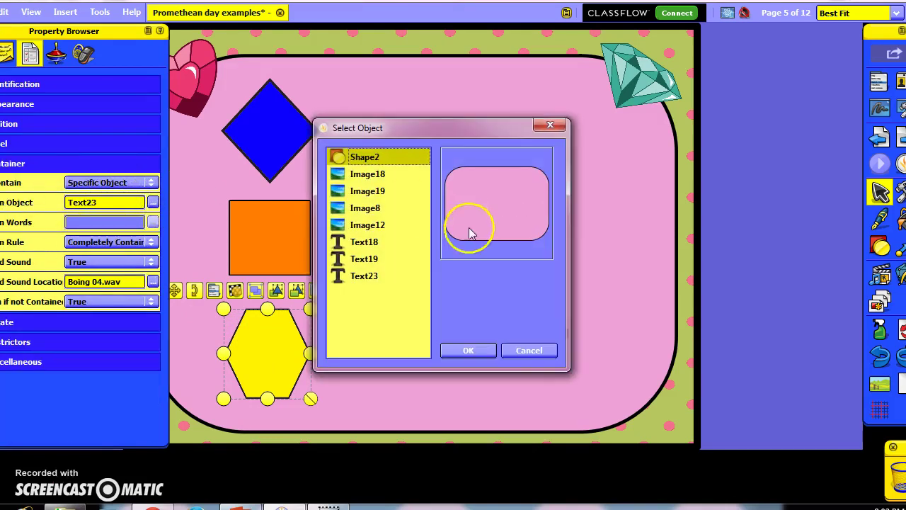
click(390, 276)
click(447, 351)
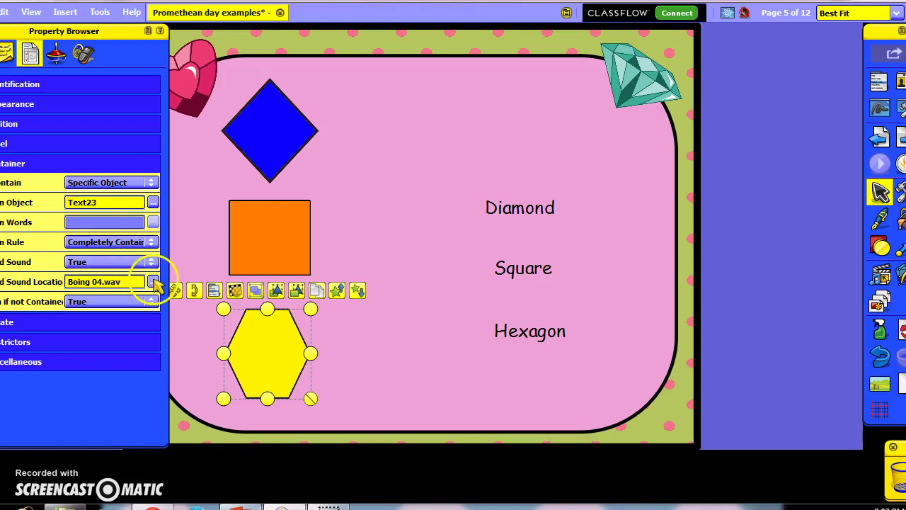
click(430, 324)
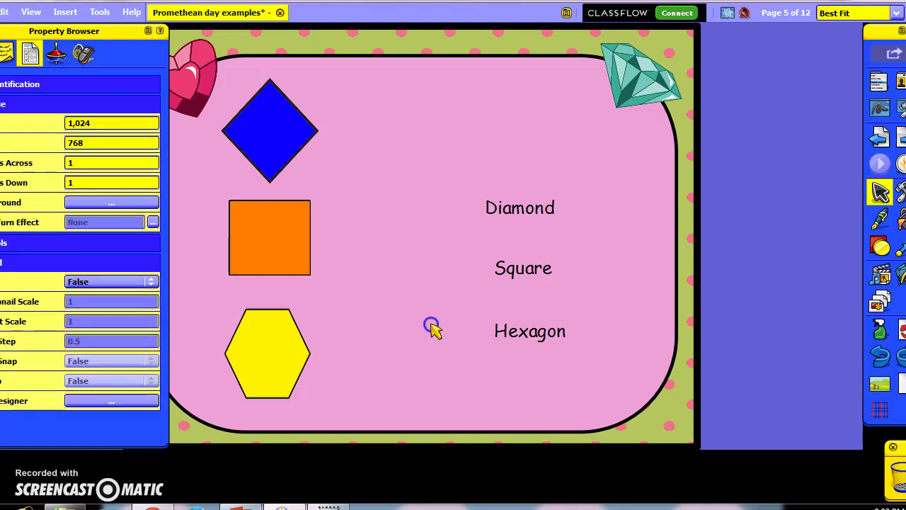
- Select the Diamond label and set its Contain Object to Image8, the blue diamond
click(504, 212)
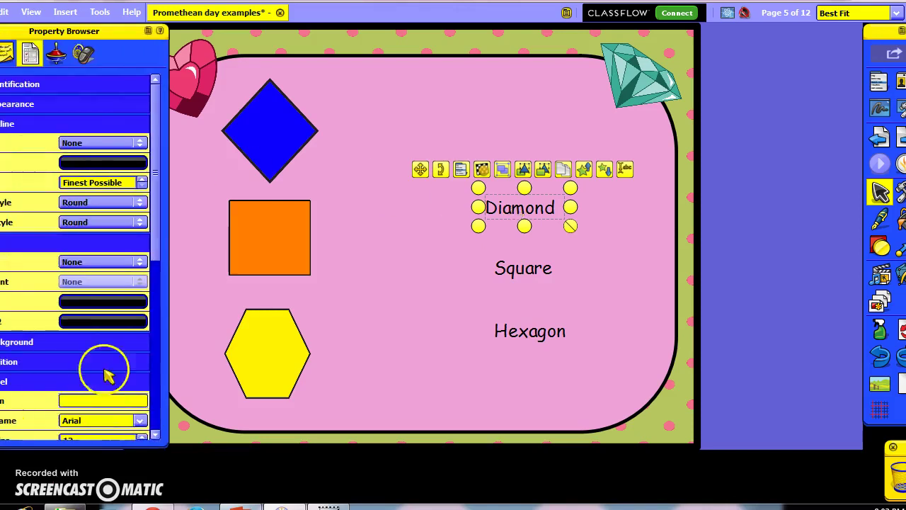
drag(156, 239, 158, 405)
click(145, 223)
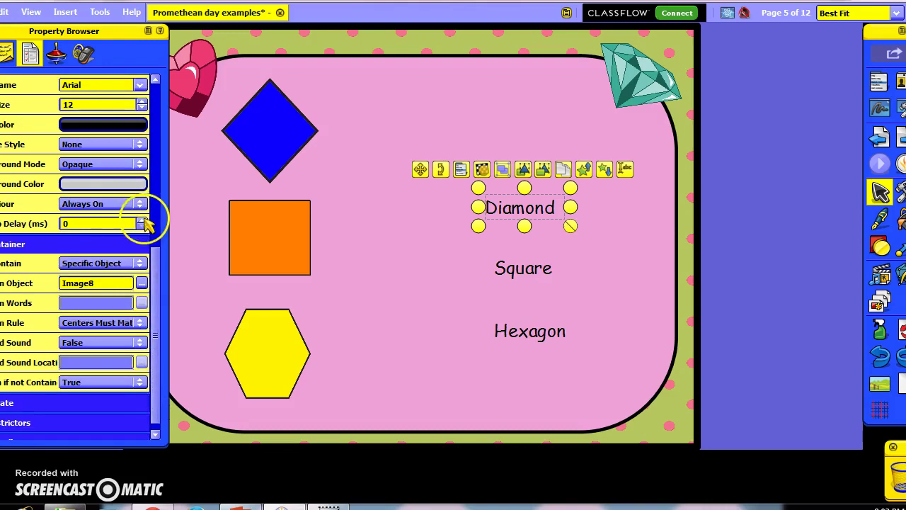
click(141, 284)
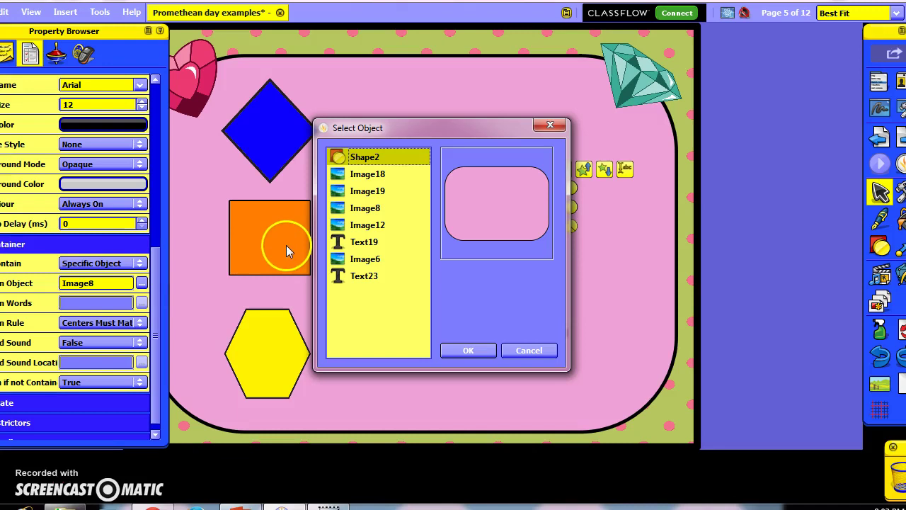
click(376, 209)
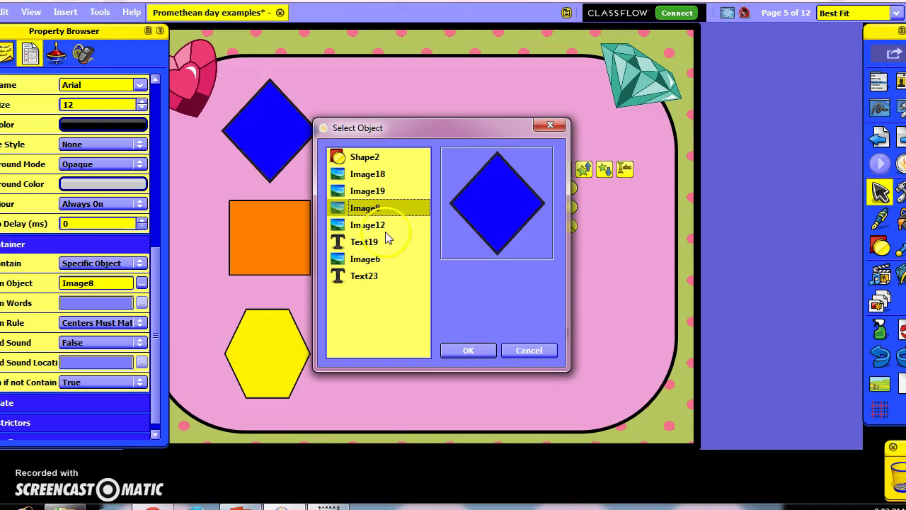
click(453, 349)
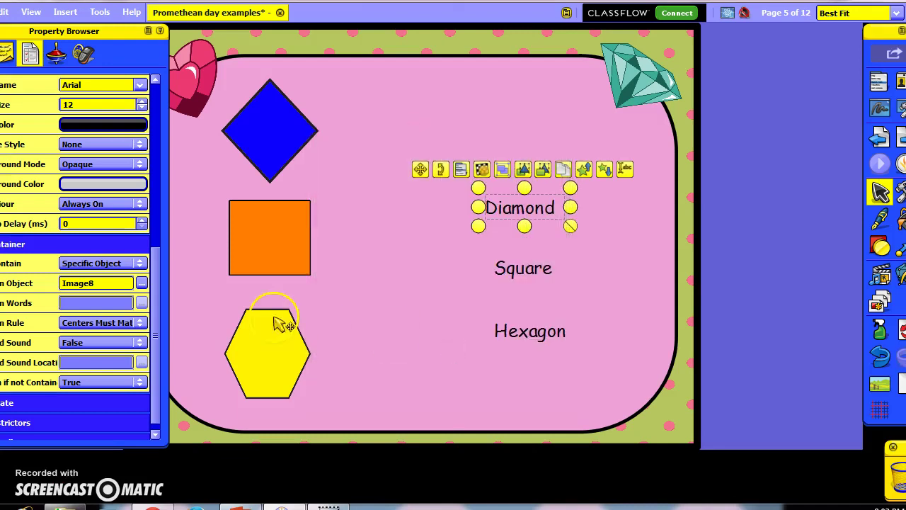
- Turn the Diamond label's sound on and keep the Centers Must Match rule
click(141, 344)
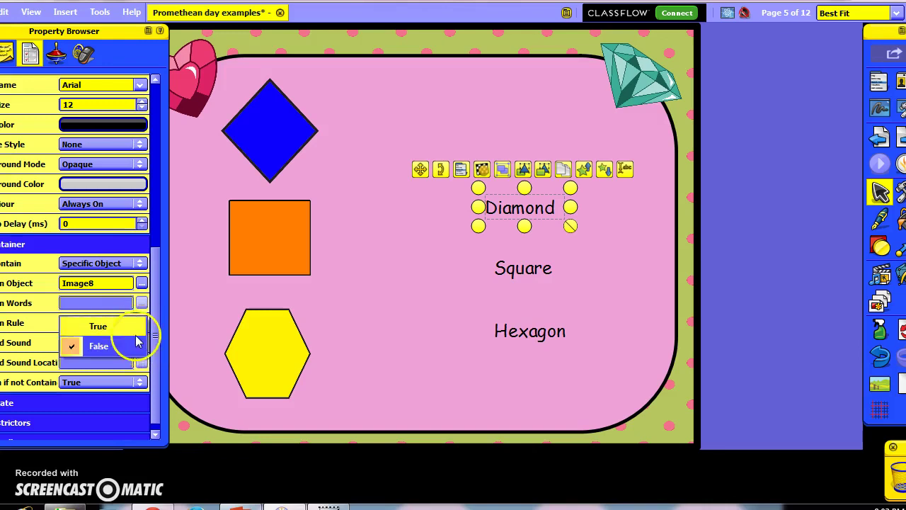
click(132, 330)
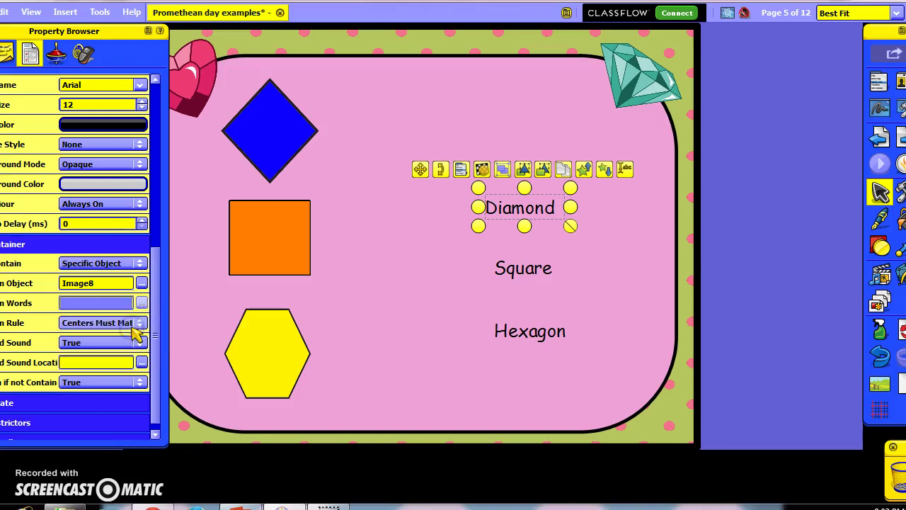
click(140, 323)
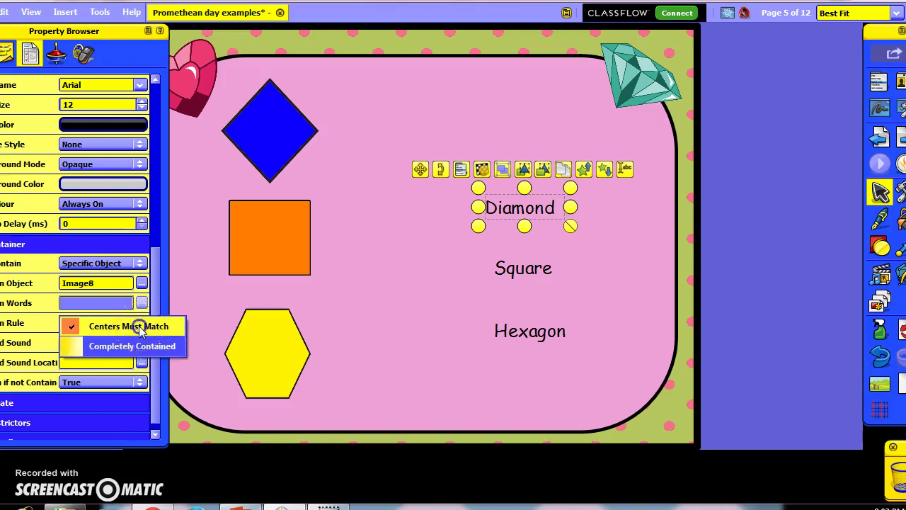
click(140, 329)
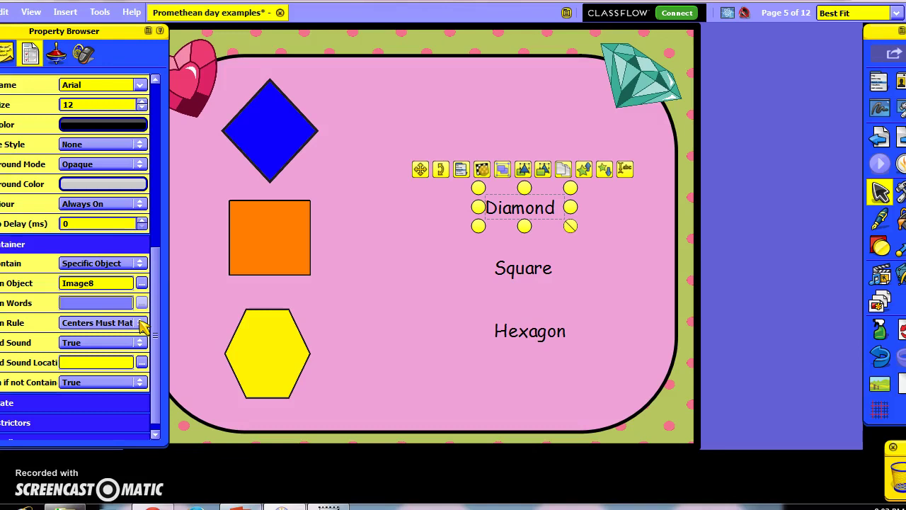
- Select the Square label and set its Contain Object to Image12, the orange square
click(472, 297)
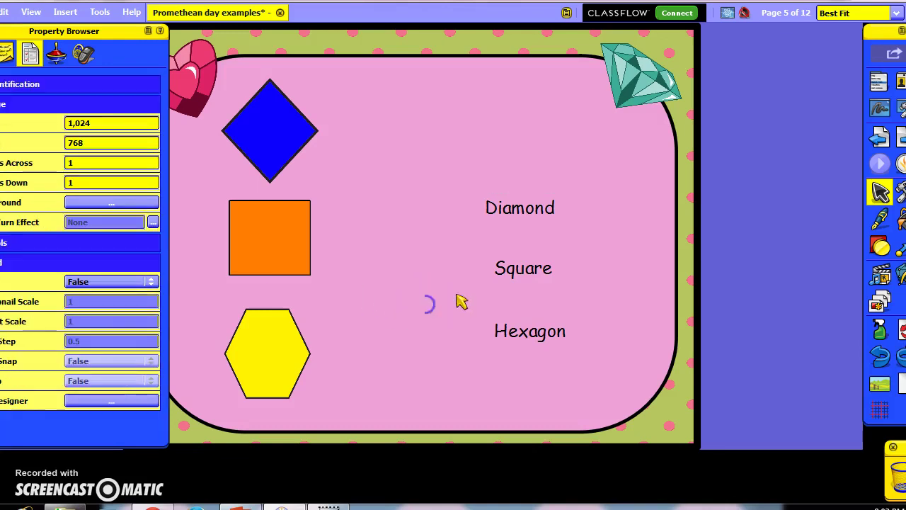
click(504, 277)
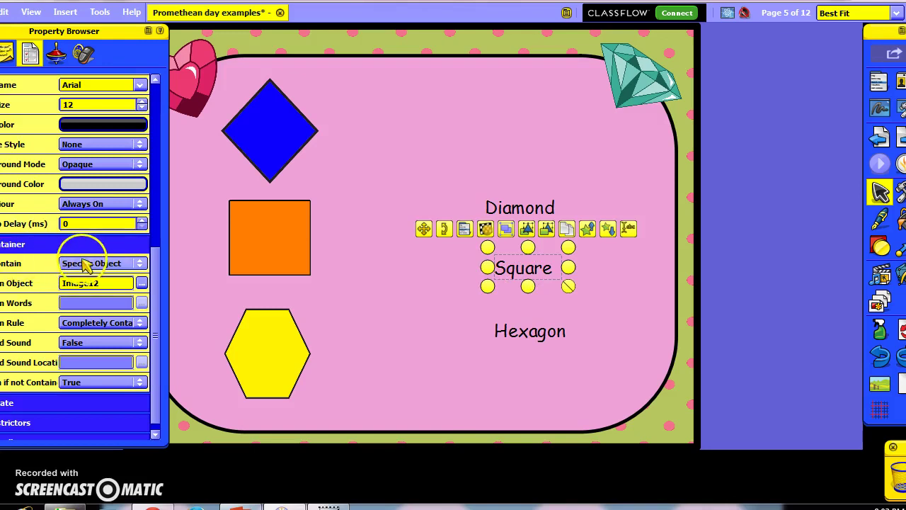
click(142, 283)
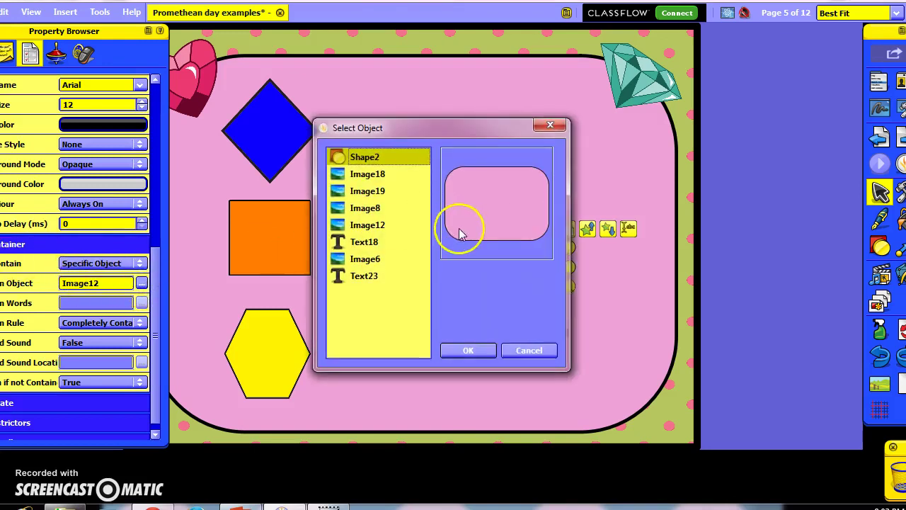
click(383, 225)
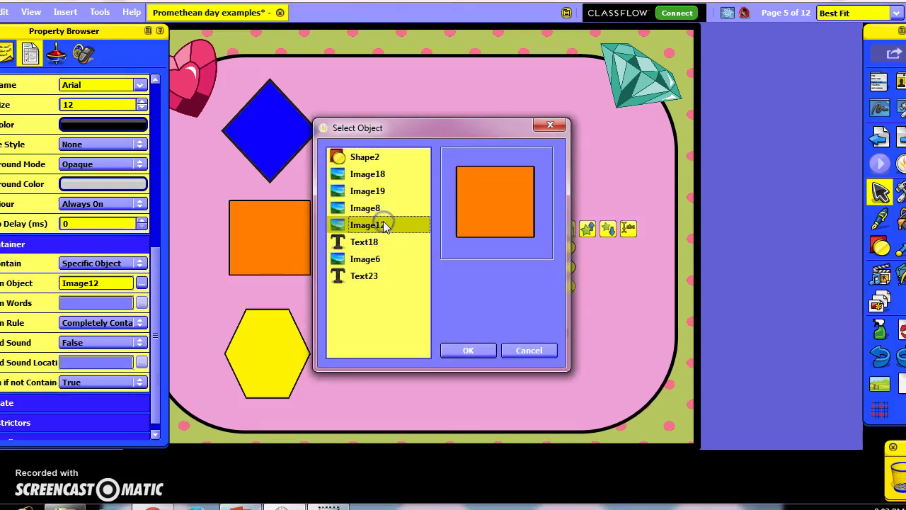
click(467, 351)
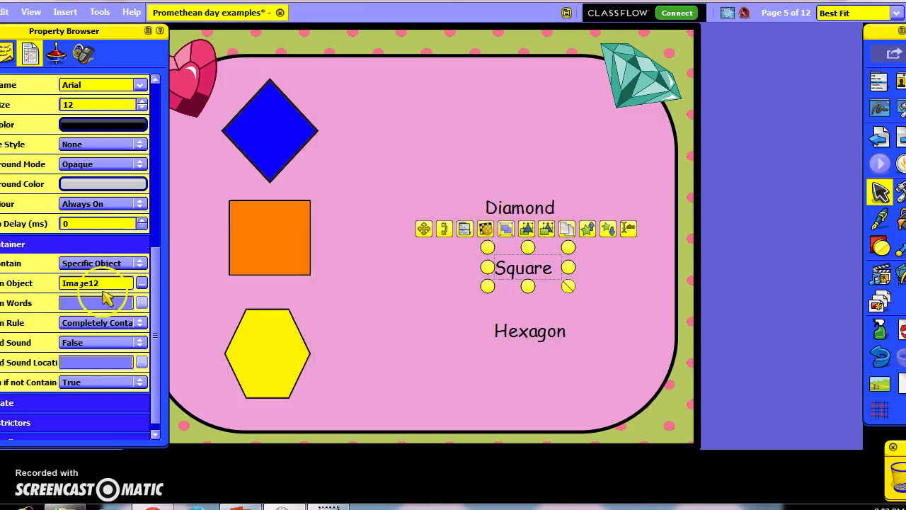
- Set the Square label's Sound to True, cancelling the sound file dialog
click(133, 341)
click(129, 327)
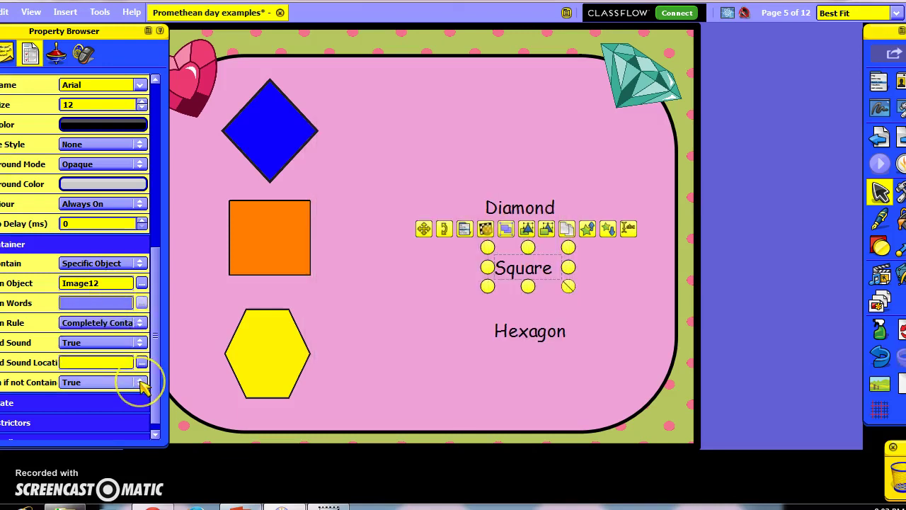
click(142, 363)
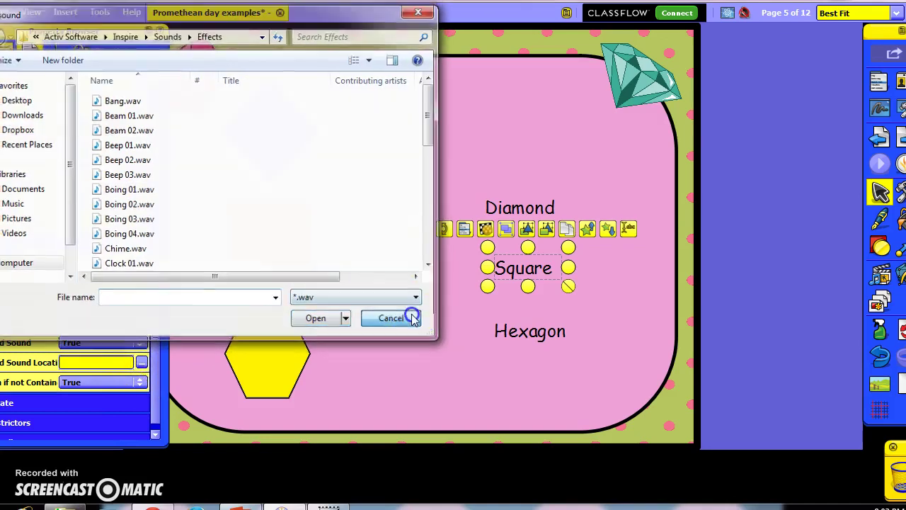
click(411, 318)
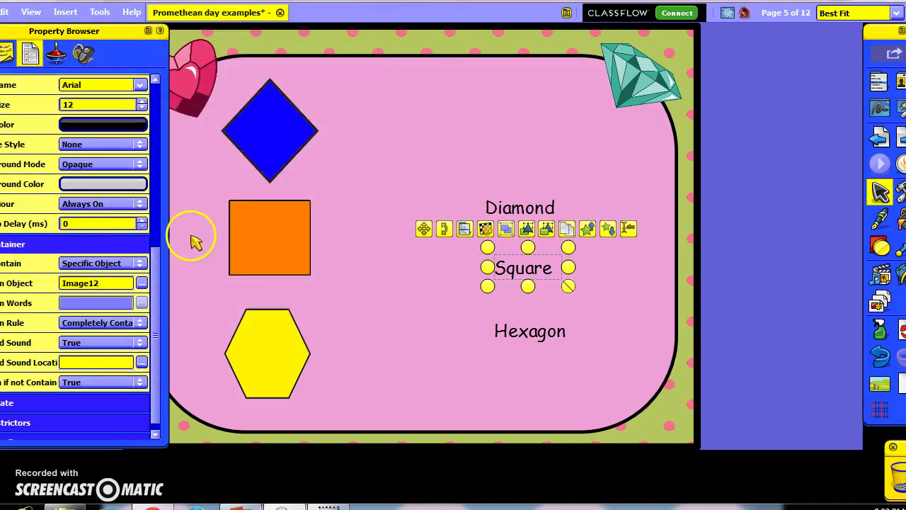
- Review the orange square's Specific Object and Explosion 01.wav settings, then deselect to show page 5 alone
click(537, 334)
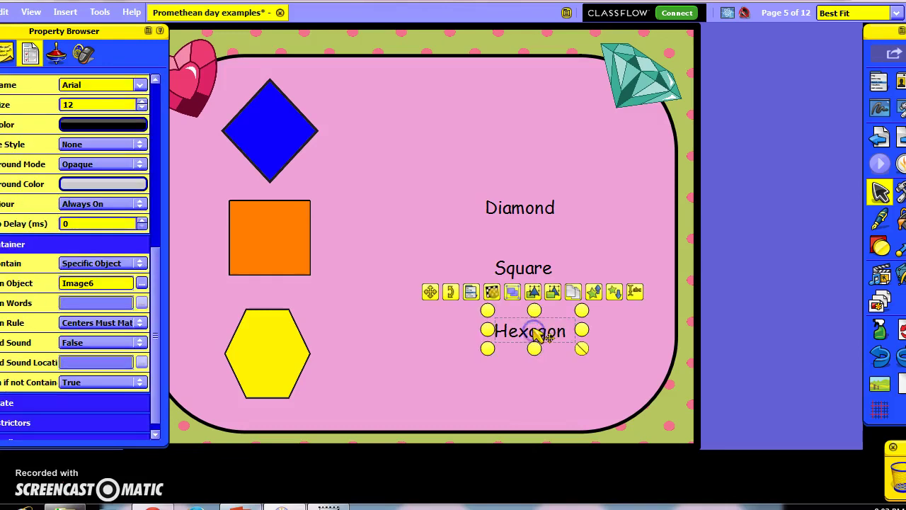
click(473, 383)
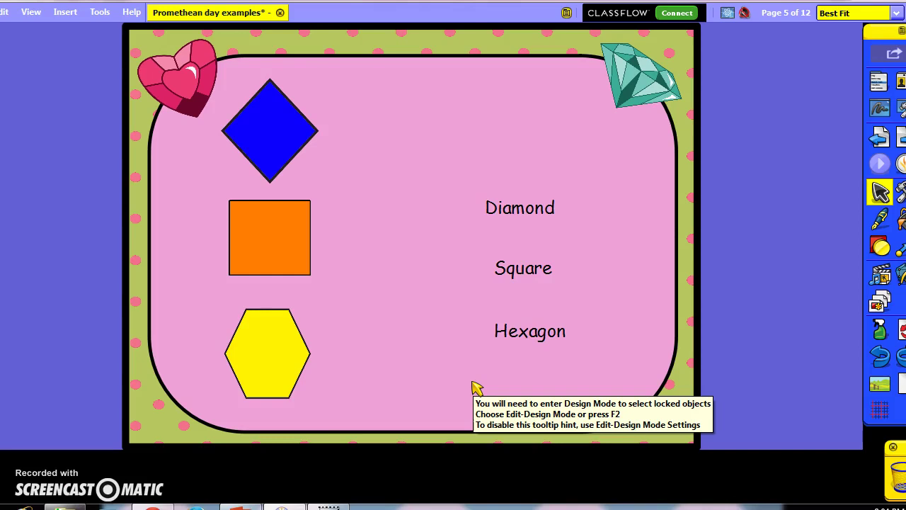
click(374, 290)
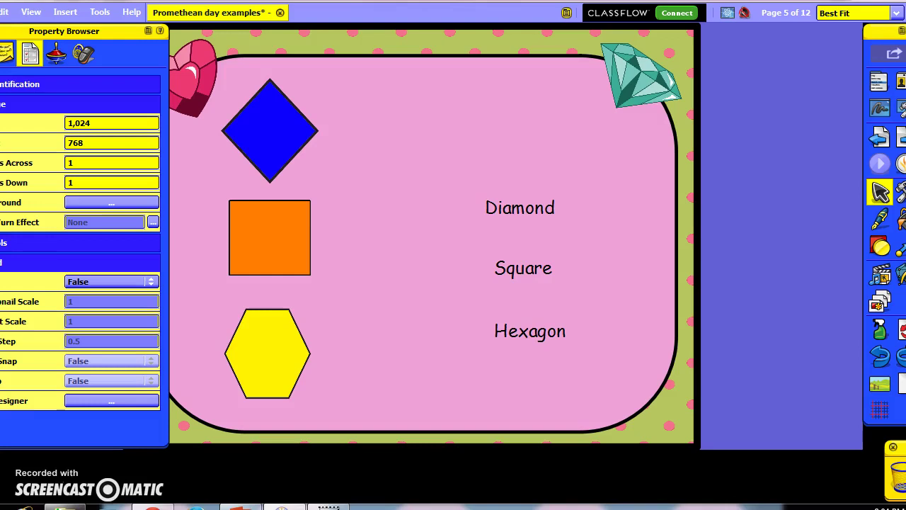
click(269, 250)
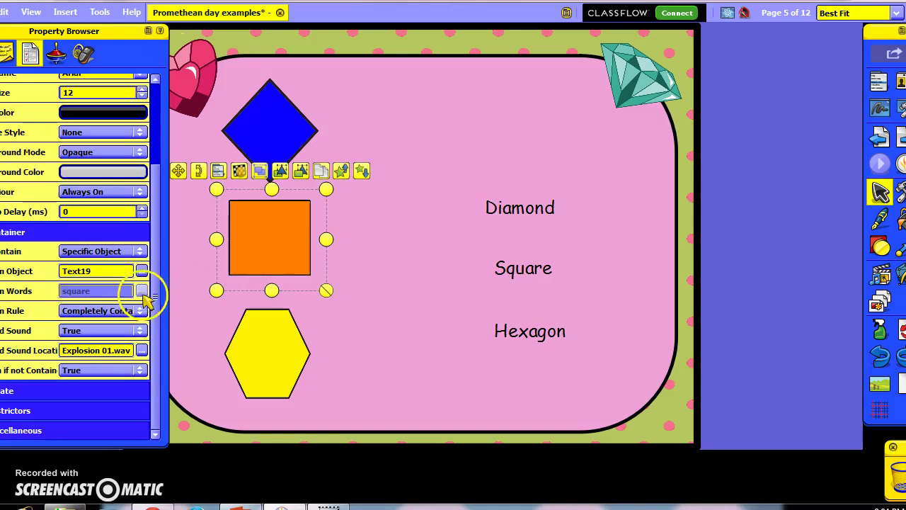
click(138, 251)
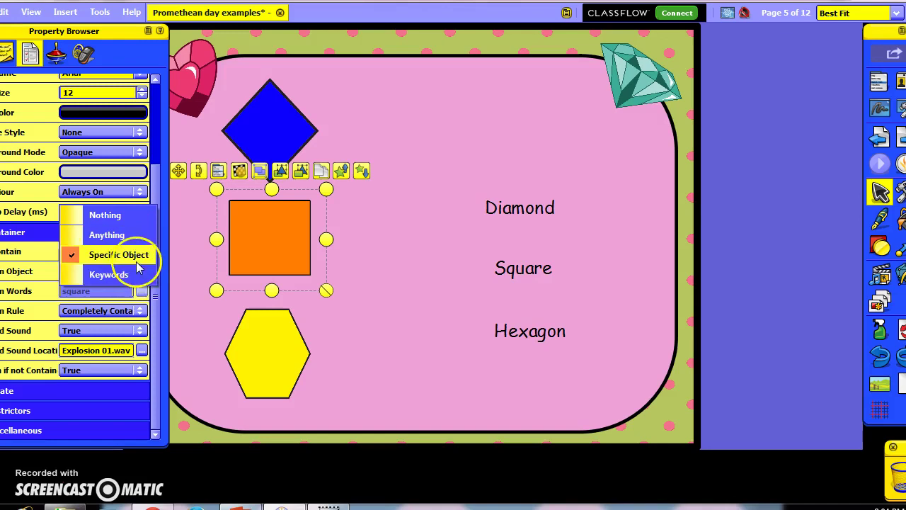
click(138, 254)
click(190, 262)
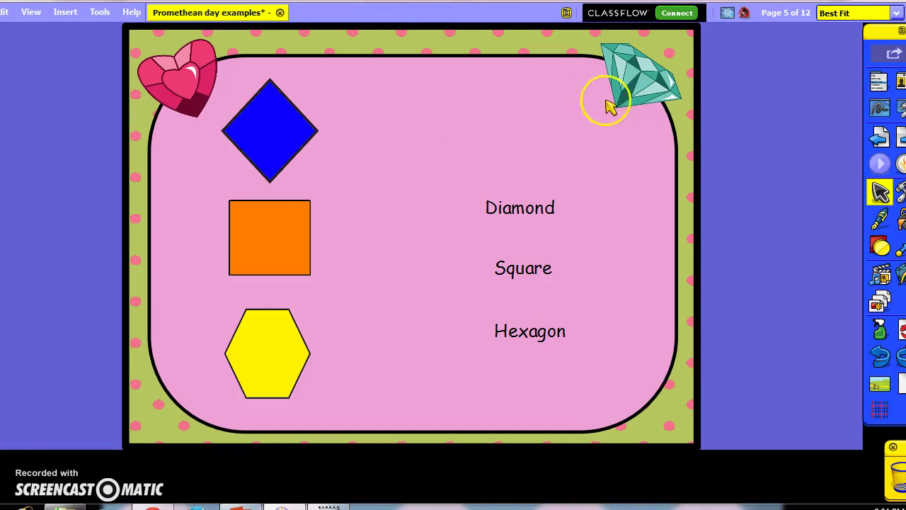
- Leave design mode and drop the Diamond and Square labels into their shapes, closing each sound player
click(727, 14)
click(696, 278)
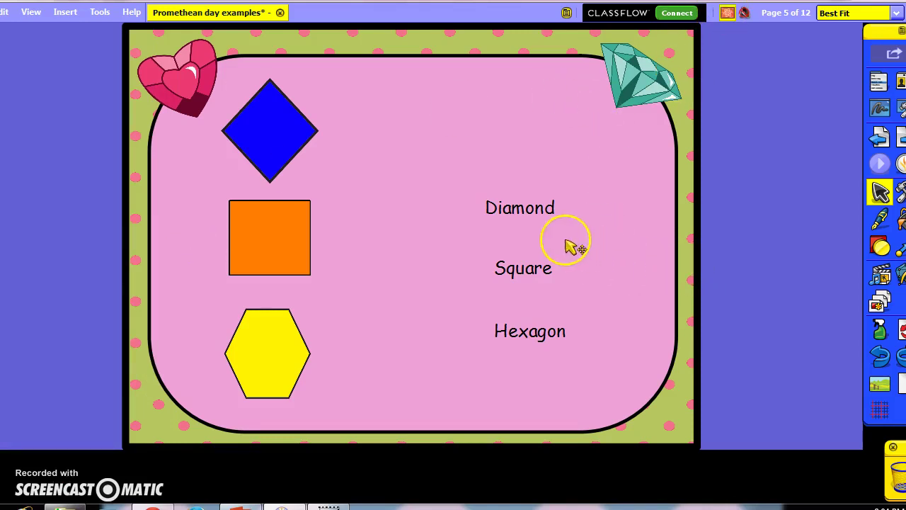
drag(531, 209, 280, 142)
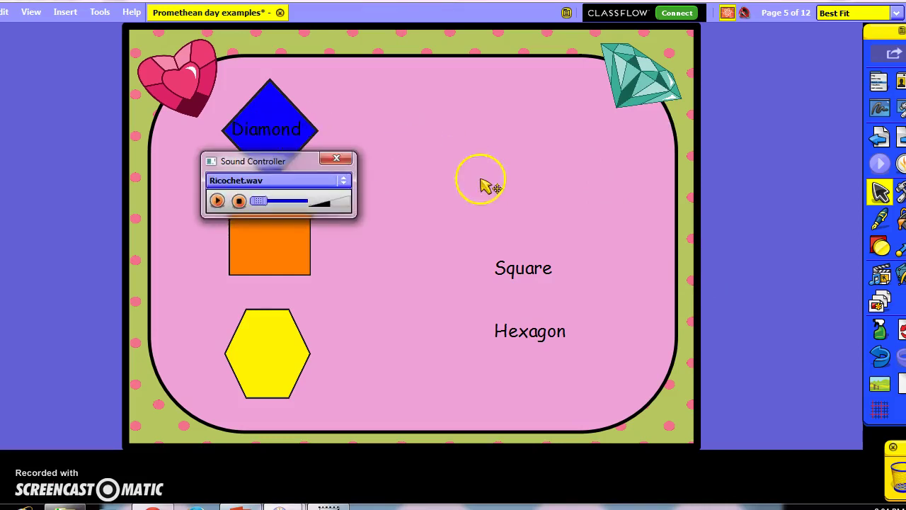
click(343, 160)
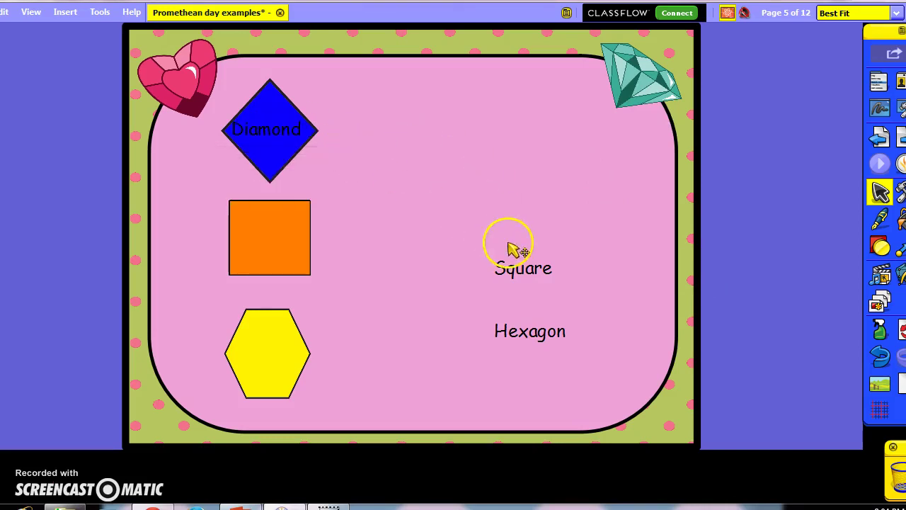
drag(520, 269, 263, 239)
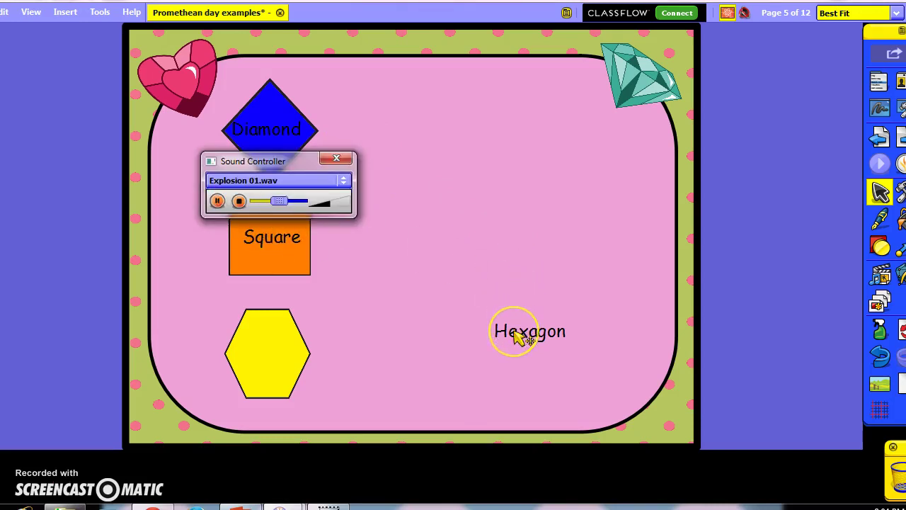
click(337, 158)
- Drop the Hexagon label into the yellow hexagon for Boing 04.wav, then drag it back out
drag(527, 335, 259, 374)
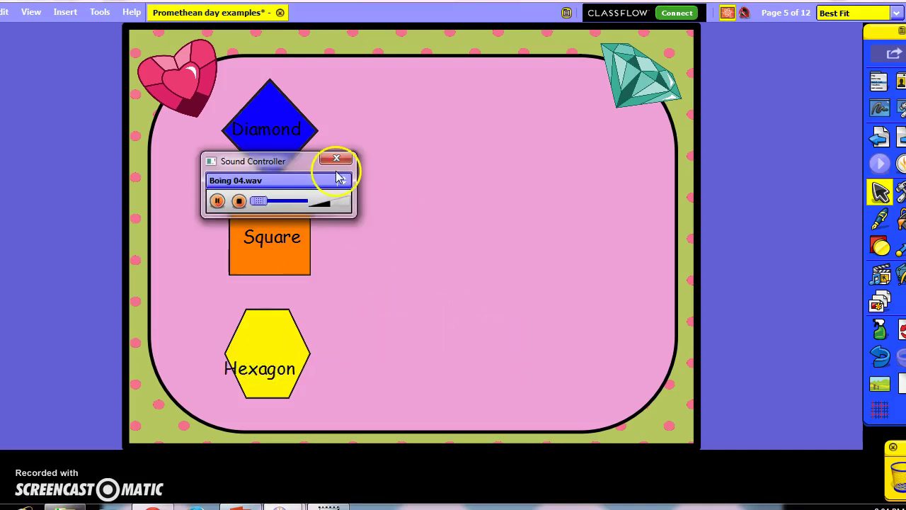
click(287, 396)
drag(287, 397, 559, 284)
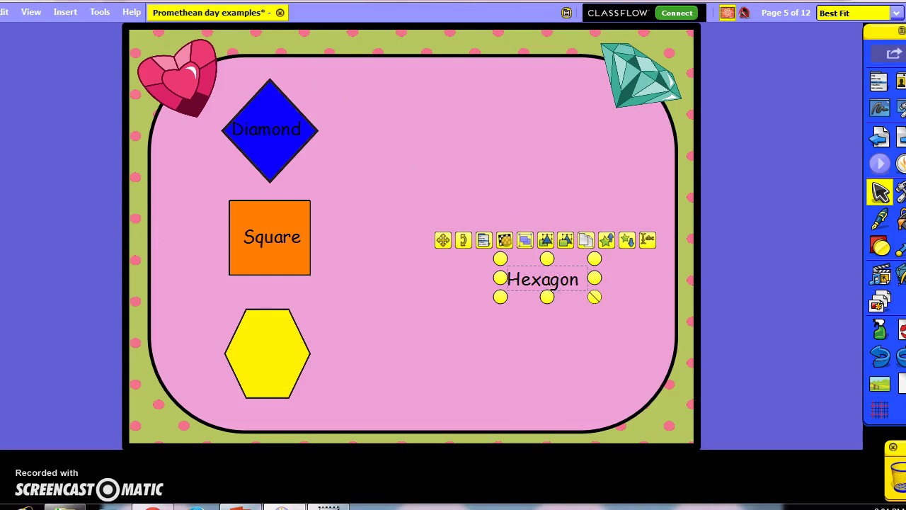
- Set the Hexagon label's Sound property to True
mouse_move(124, 262)
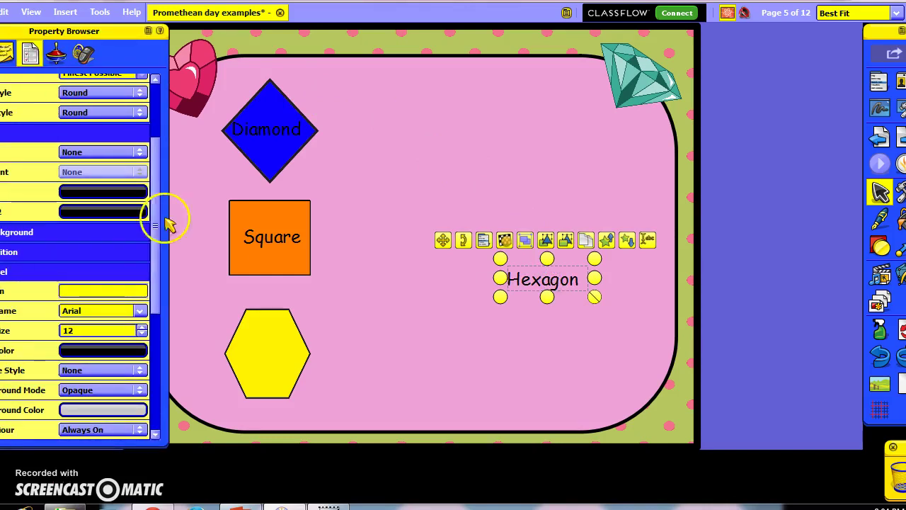
drag(158, 235, 162, 346)
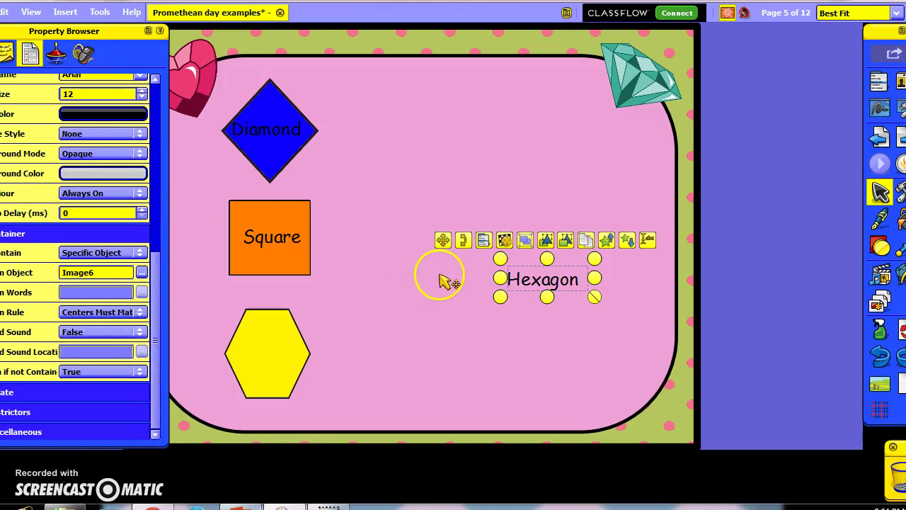
click(137, 340)
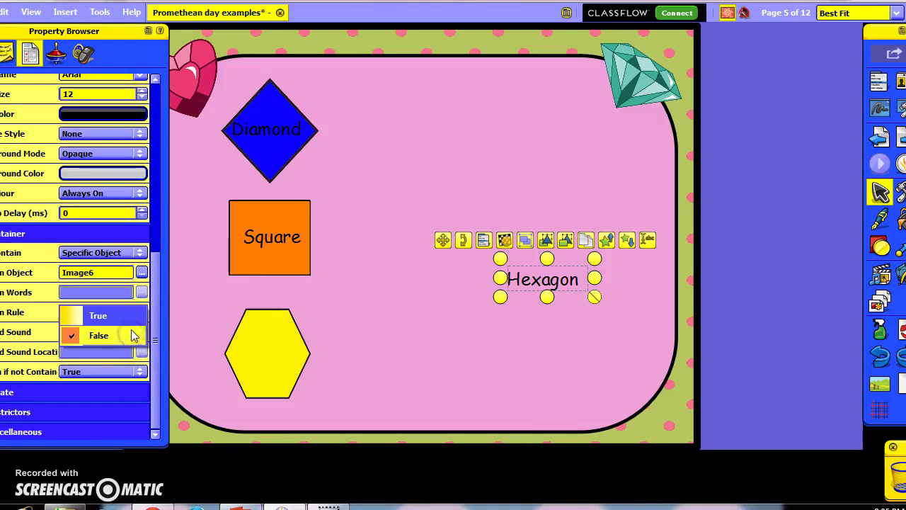
click(131, 315)
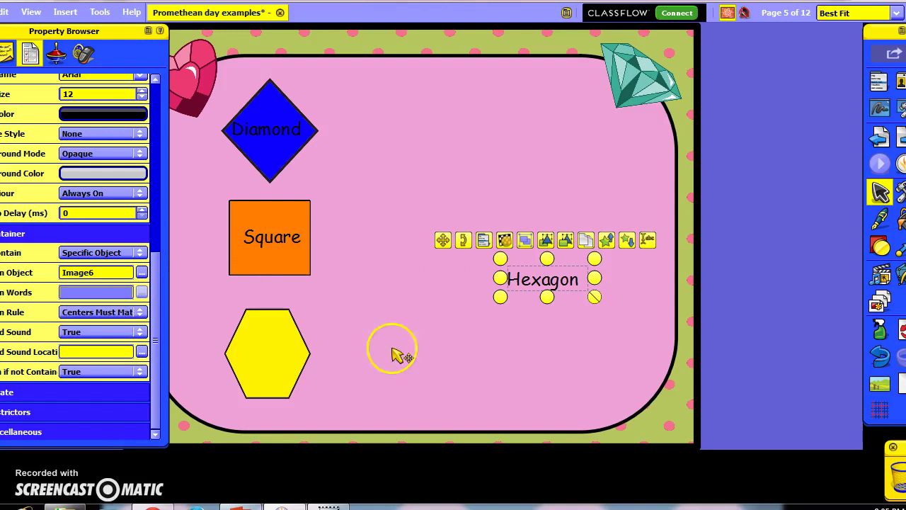
- Make Image6, the yellow hexagon, the Hexagon label's matching object, then select the pink background panel
click(142, 274)
click(376, 276)
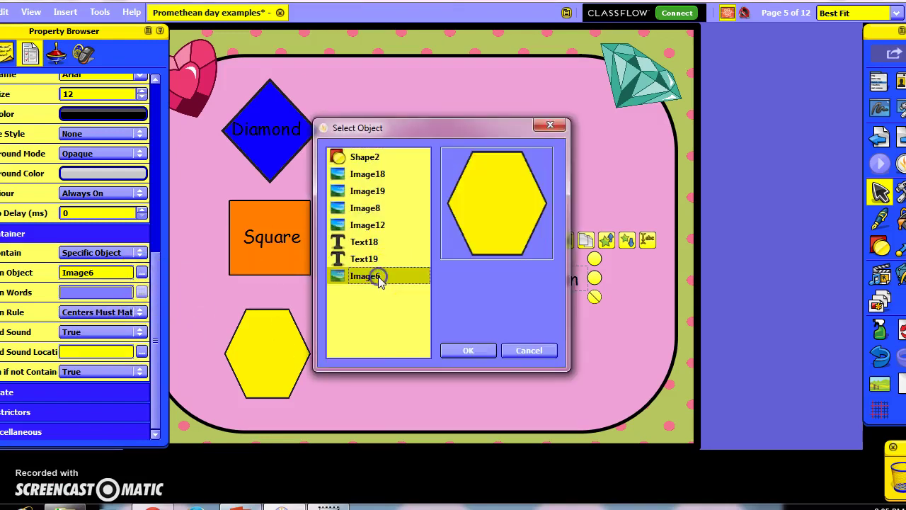
click(464, 349)
click(525, 405)
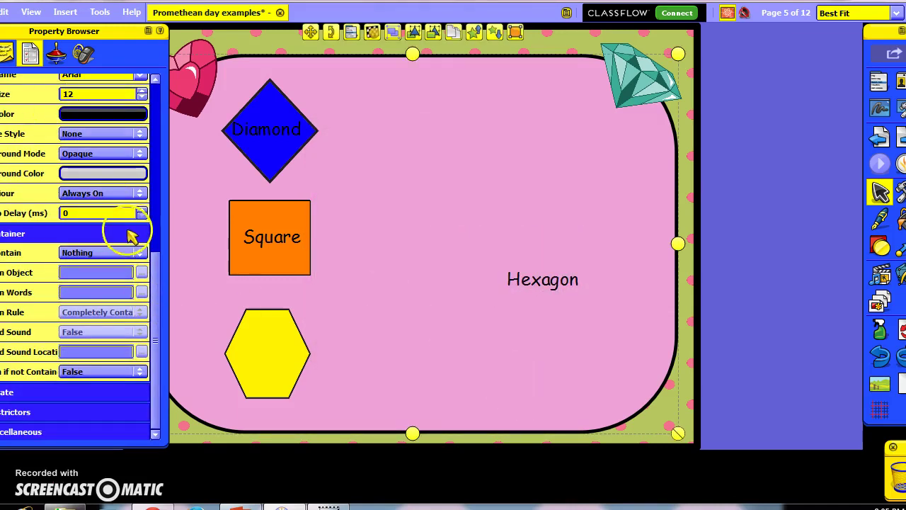
click(135, 254)
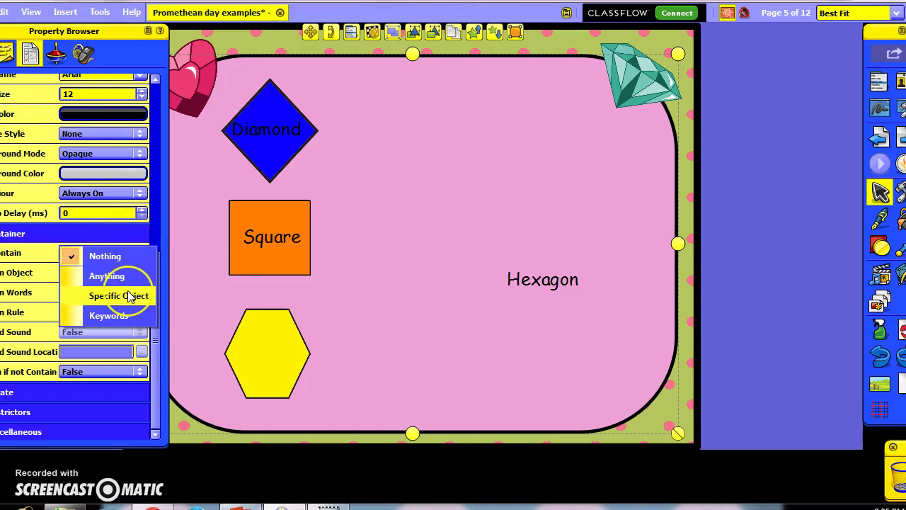
click(172, 288)
click(419, 312)
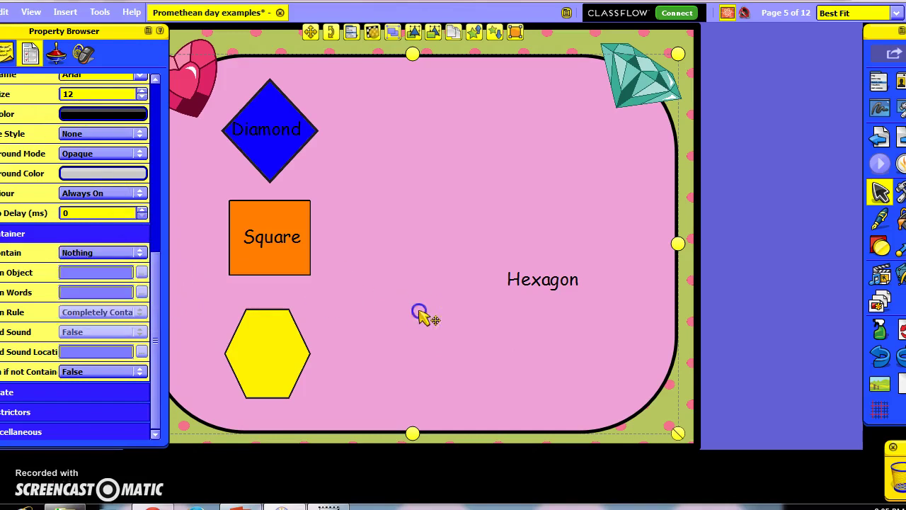